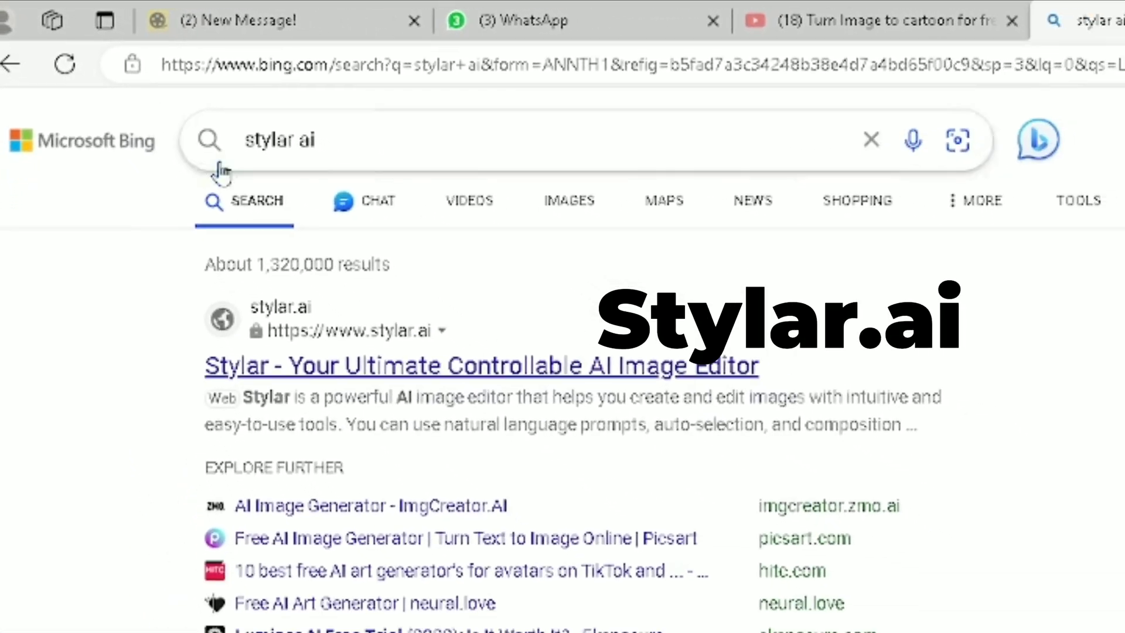
# Open stylar.ai from the 'Stylar - Your Ultimate Controllable AI Image Editor' Bing result.
pyautogui.click(209, 205)
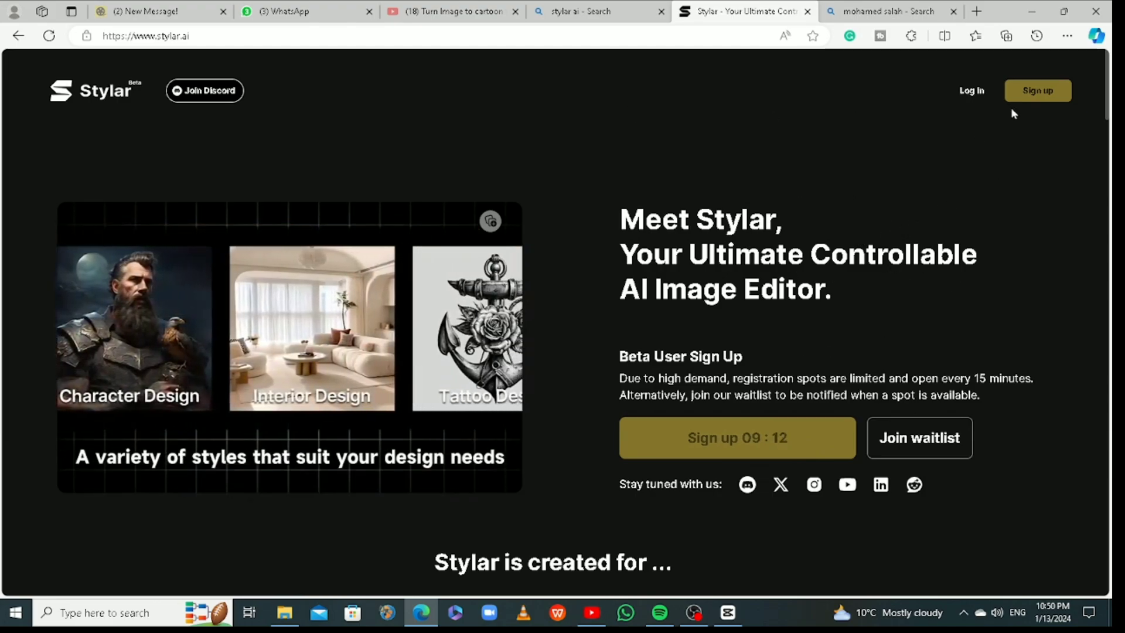
# Log in to Stylar with Continue with Google and pick the Google account.
pyautogui.click(970, 94)
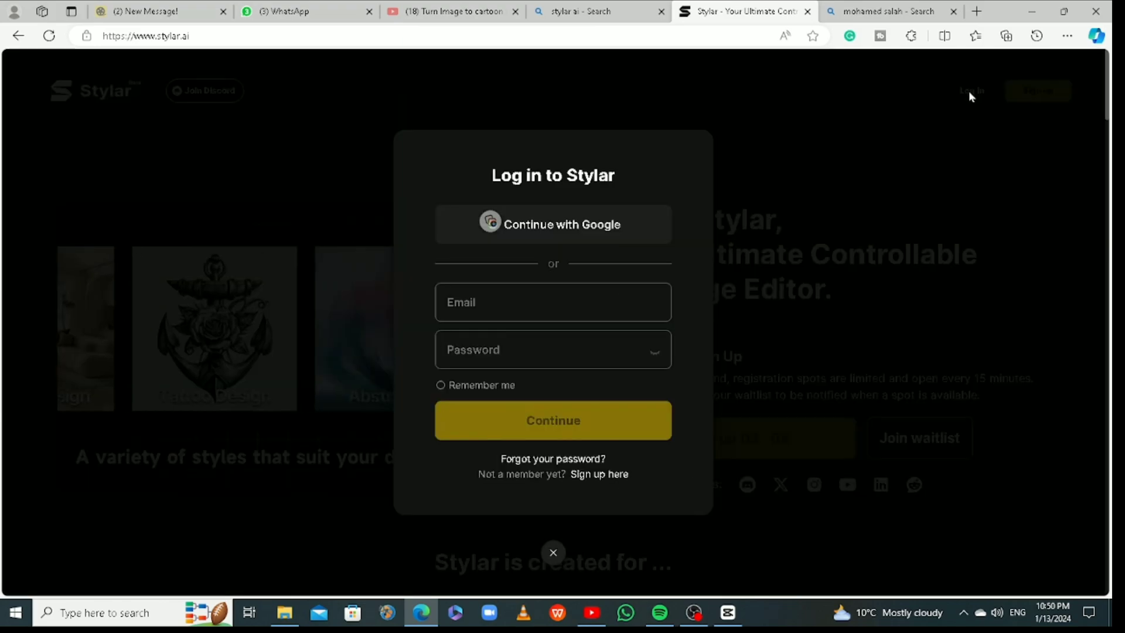
pyautogui.click(613, 228)
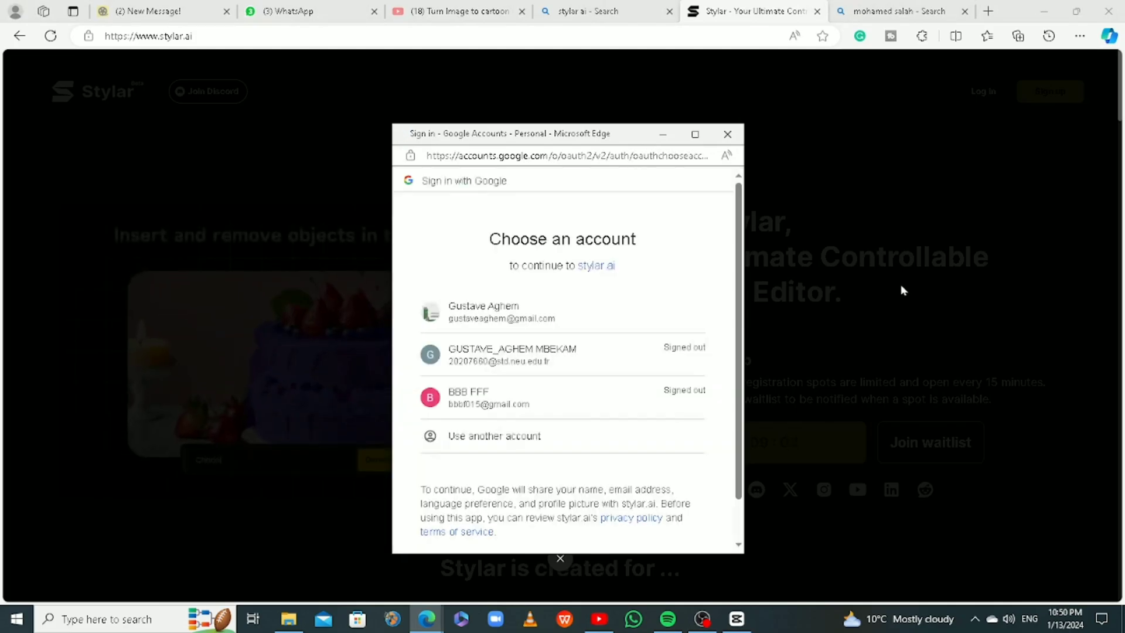
pyautogui.click(527, 317)
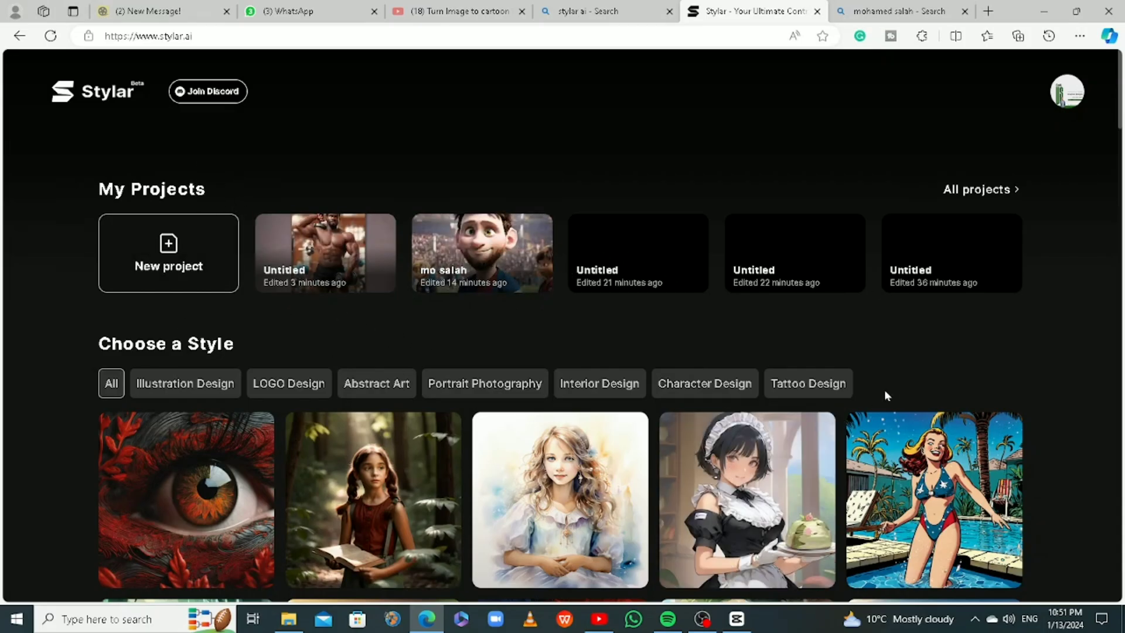
# Create a new blank 1536 × 1536 Untitled project from the dashboard.
pyautogui.scroll(-10, 404, 413)
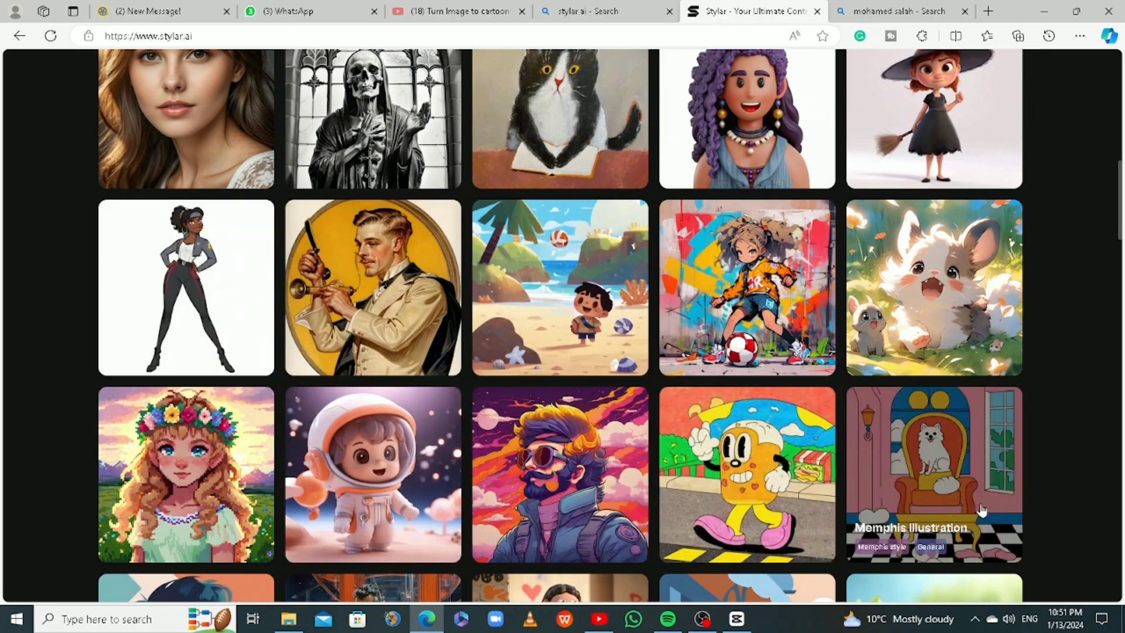
pyautogui.scroll(10, 979, 510)
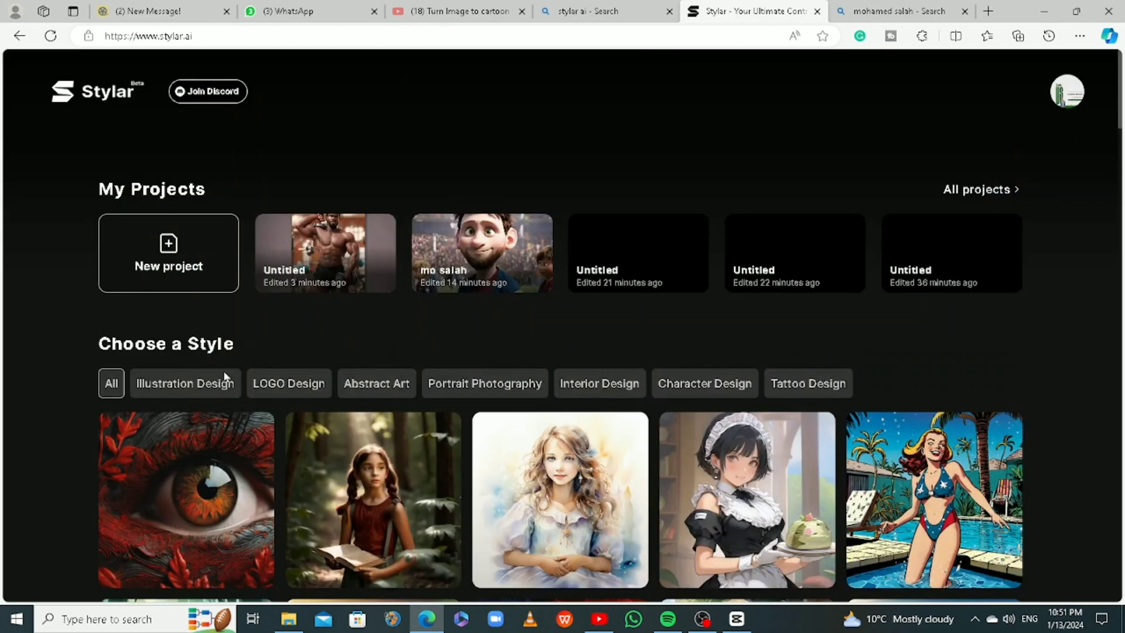
pyautogui.click(183, 275)
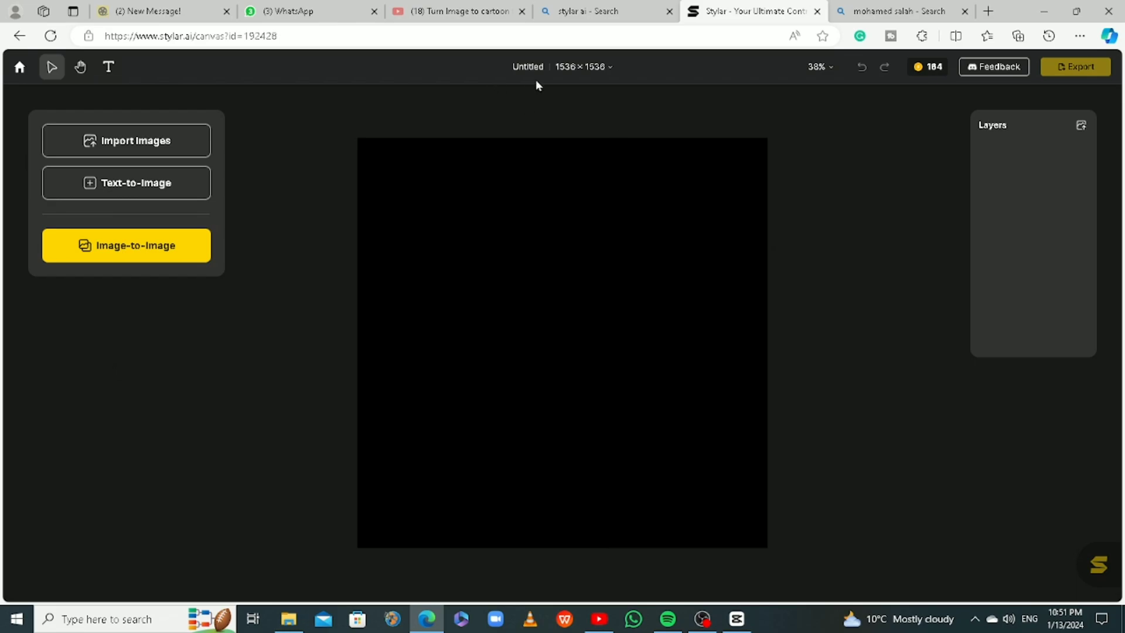
pyautogui.click(591, 72)
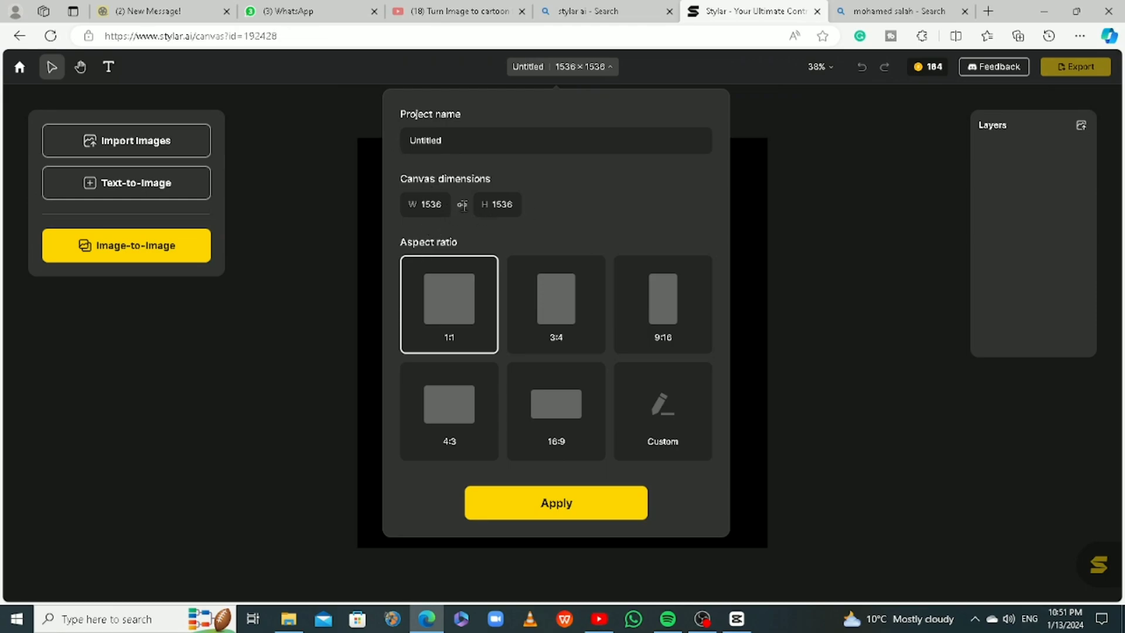
pyautogui.click(536, 313)
pyautogui.click(642, 316)
pyautogui.click(570, 413)
pyautogui.click(466, 415)
pyautogui.click(467, 335)
pyautogui.click(548, 498)
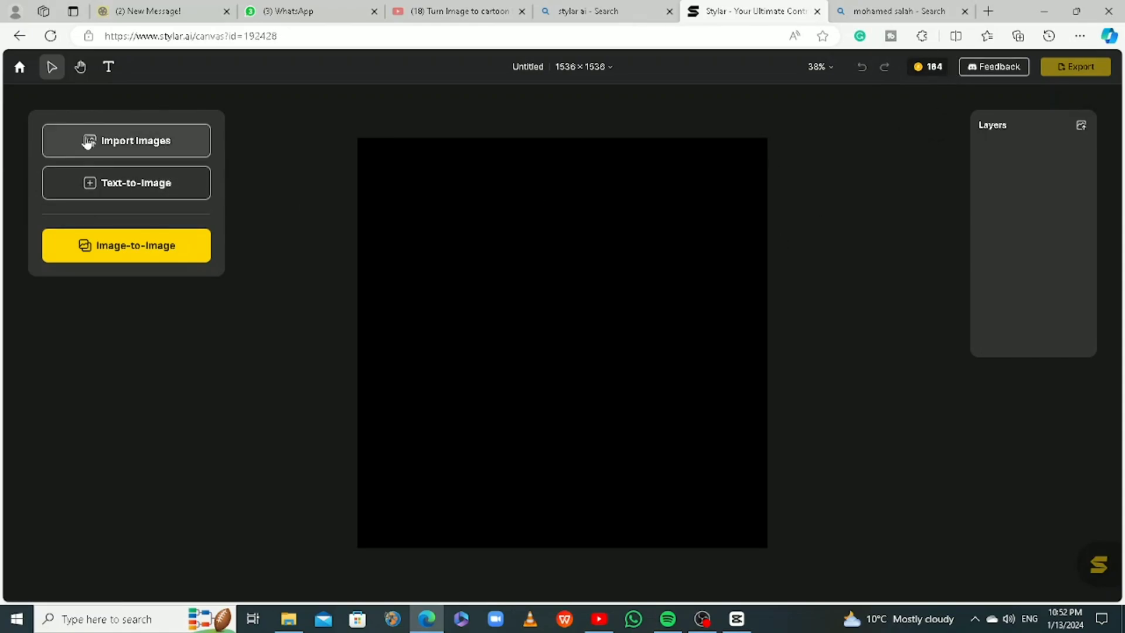
# Start Text-to-Image with the Innocent Cutie style and bring up paste options in the empty prompt.
pyautogui.click(115, 194)
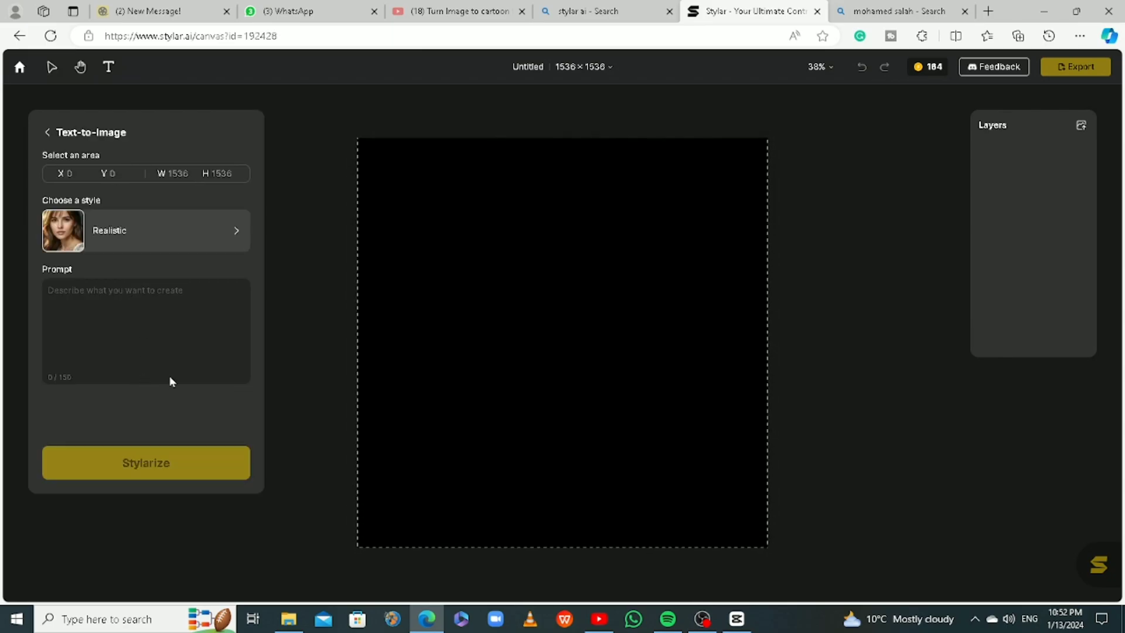
pyautogui.click(229, 237)
pyautogui.scroll(-3, 154, 352)
pyautogui.scroll(-3, 154, 356)
pyautogui.scroll(6, 164, 334)
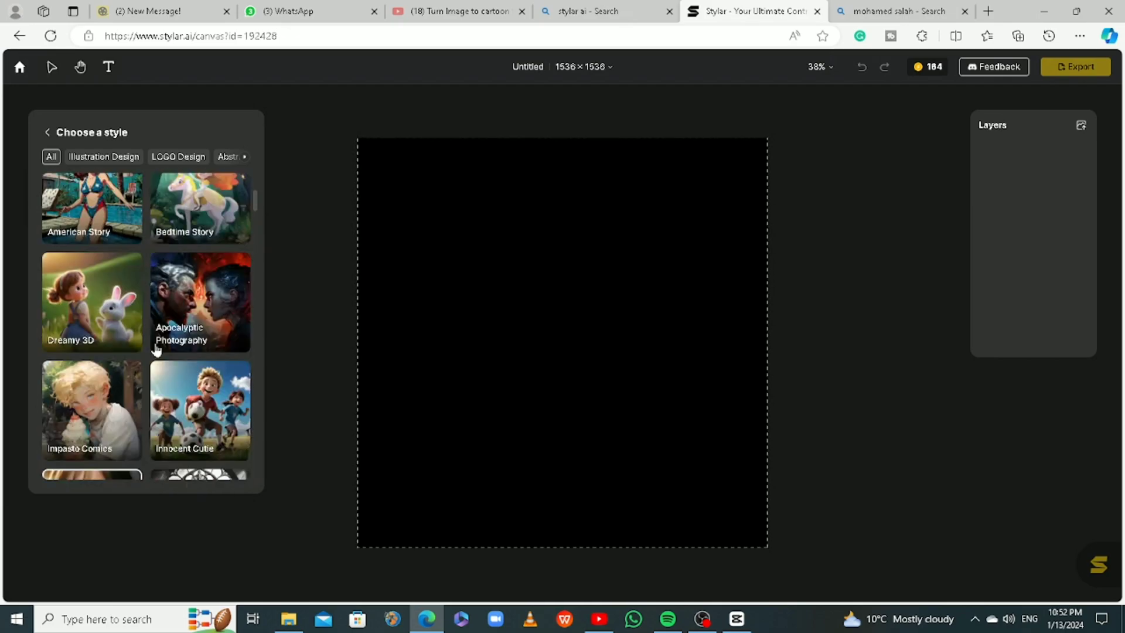
pyautogui.scroll(-3, 168, 322)
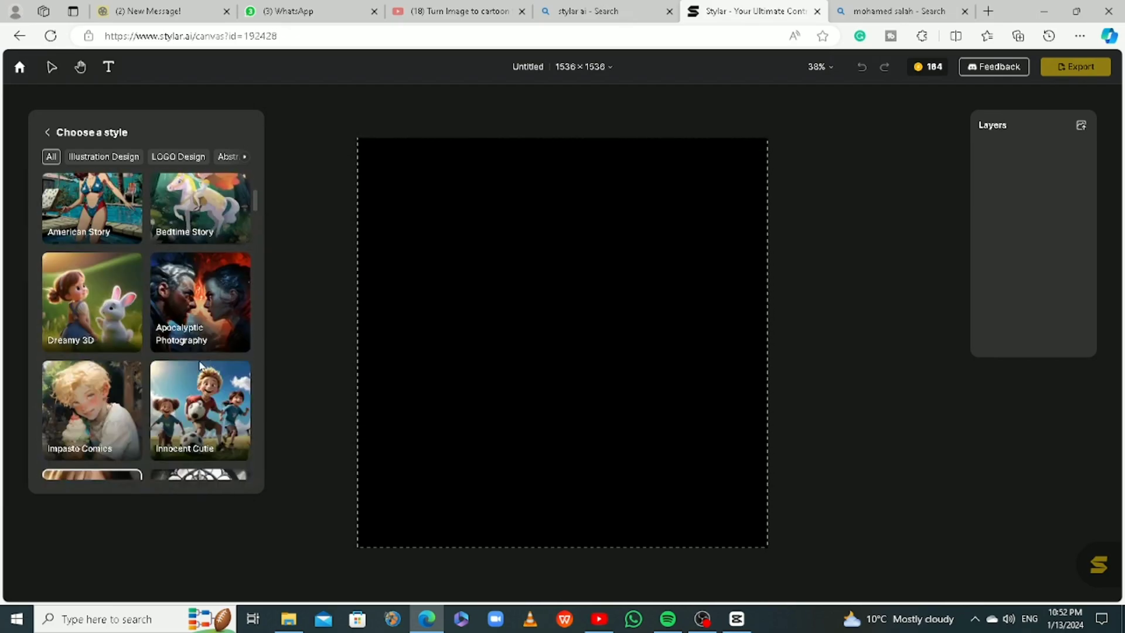
pyautogui.click(212, 415)
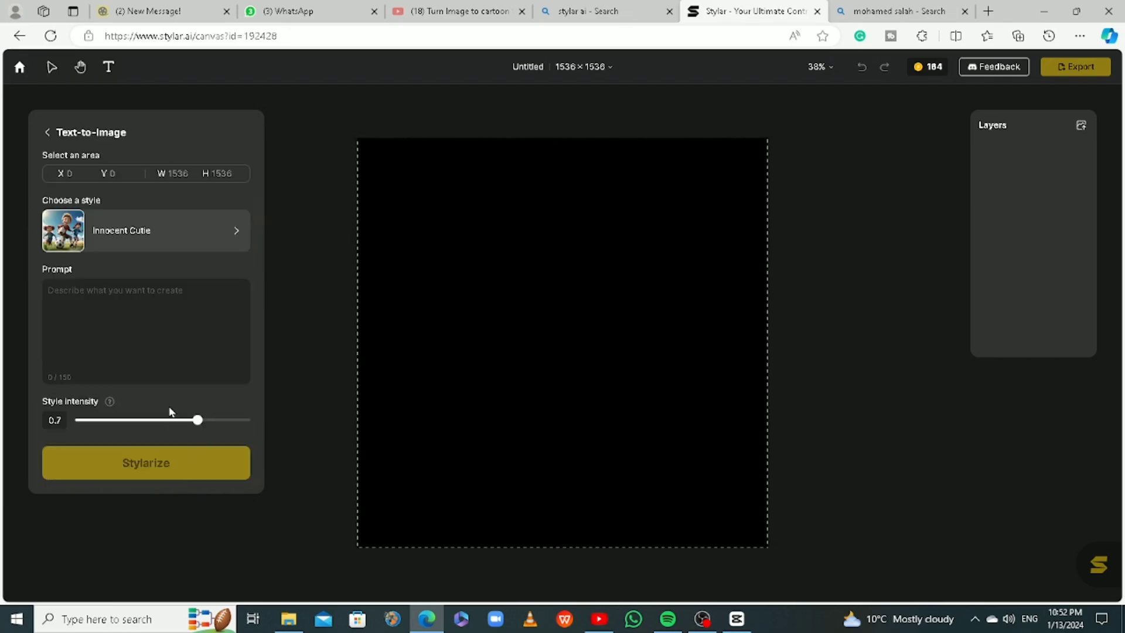
pyautogui.rightClick(122, 293)
# Stylarize four cartoons from the prompt 'Mohamed Salah football player' after adjusting style intensity.
pyautogui.click(162, 405)
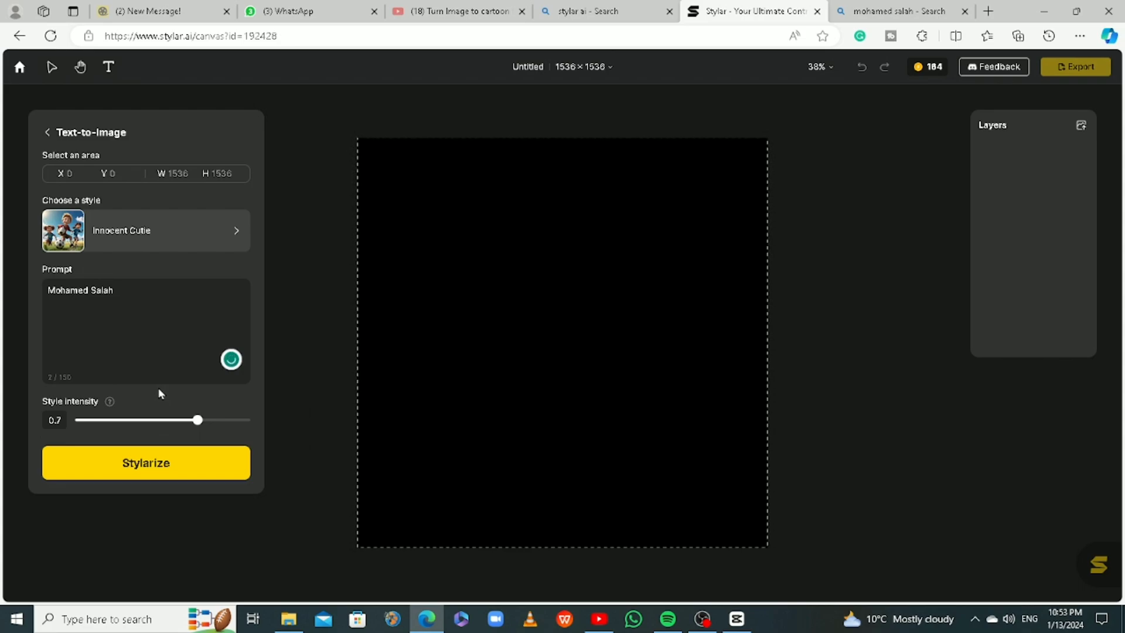
pyautogui.write('football player')
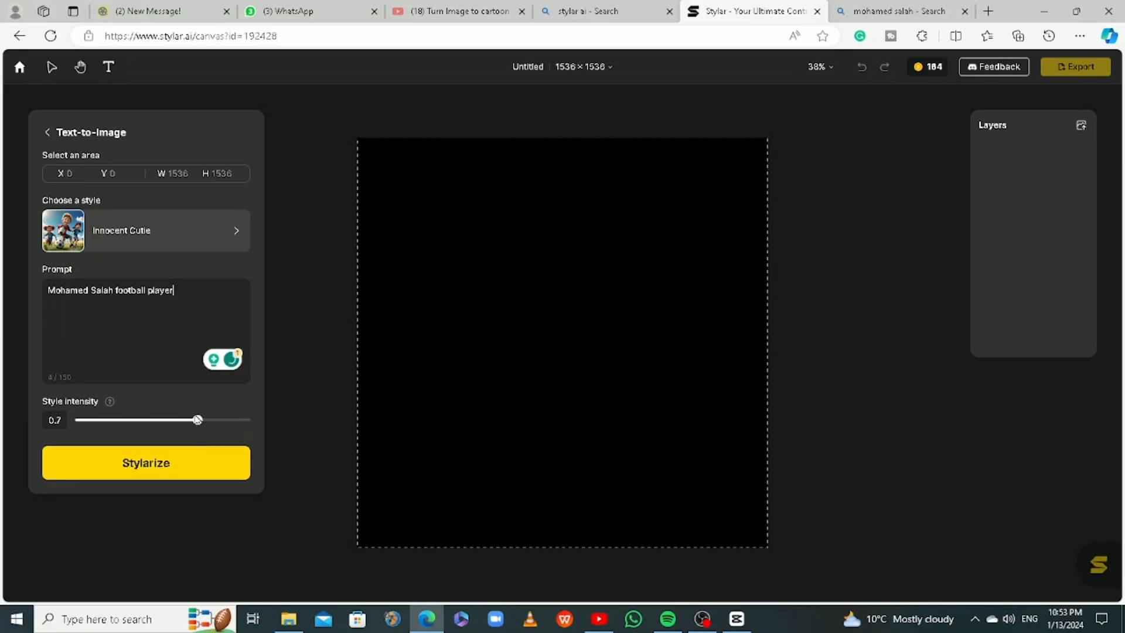
pyautogui.moveTo(198, 427); pyautogui.dragTo(206, 428)
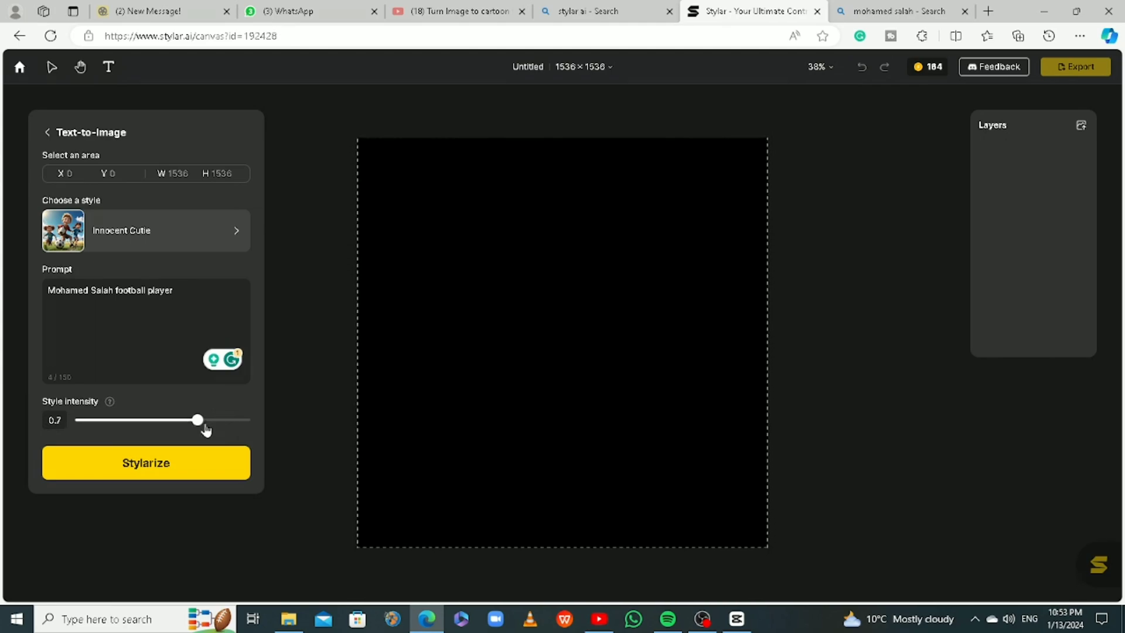
pyautogui.click(157, 463)
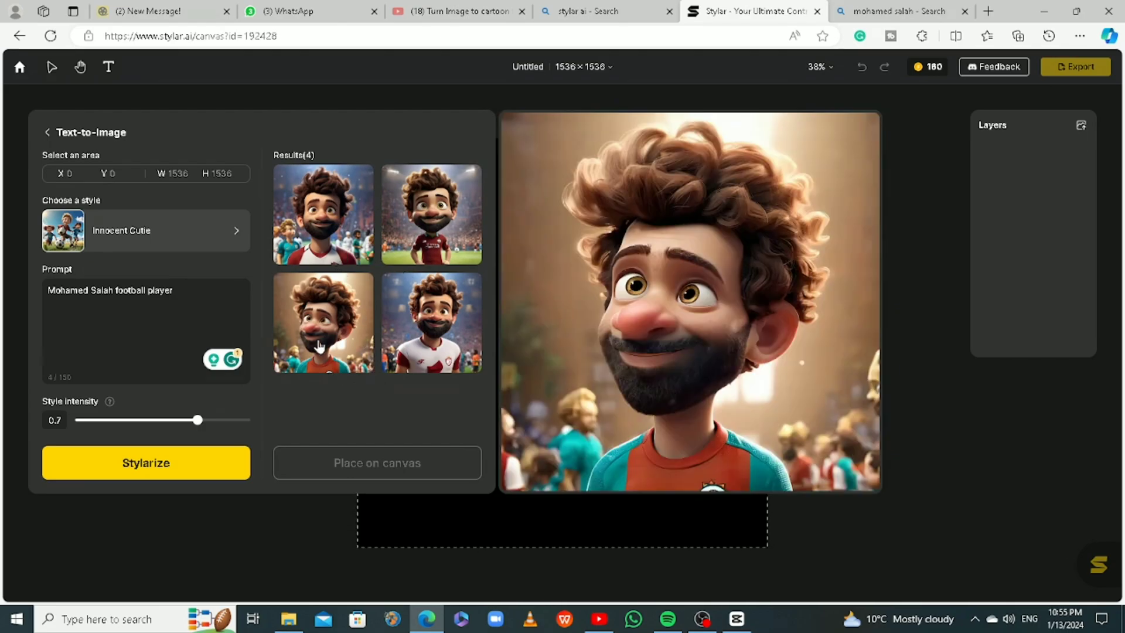
# Select all four Salah results and place them on the canvas as Layers 1–4.
pyautogui.click(323, 232)
pyautogui.click(422, 227)
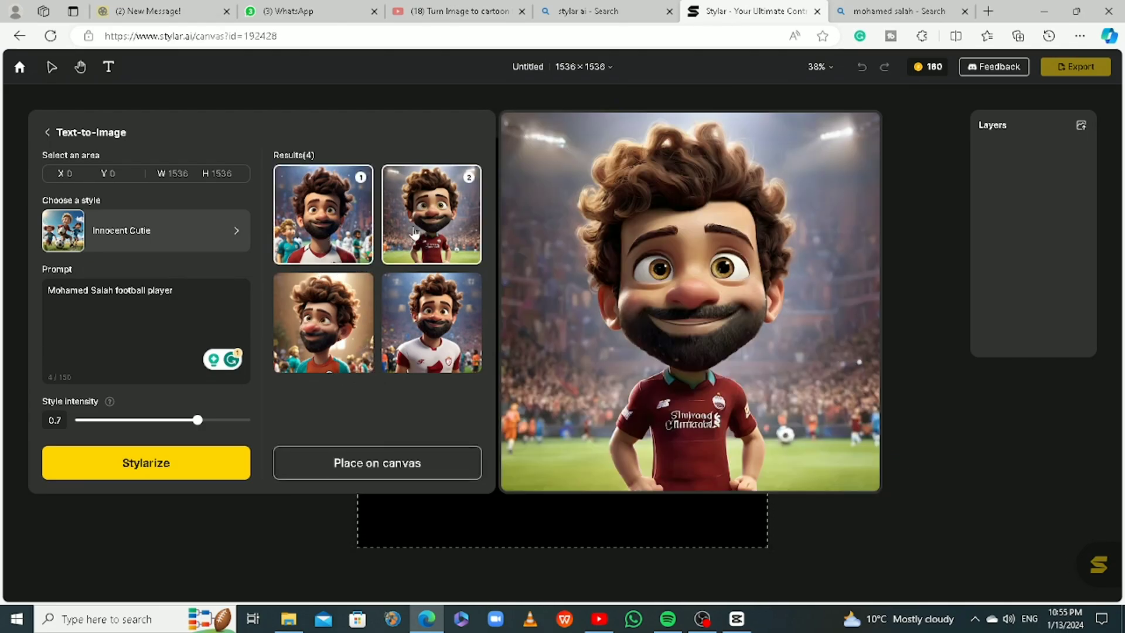
pyautogui.click(351, 328)
pyautogui.click(399, 337)
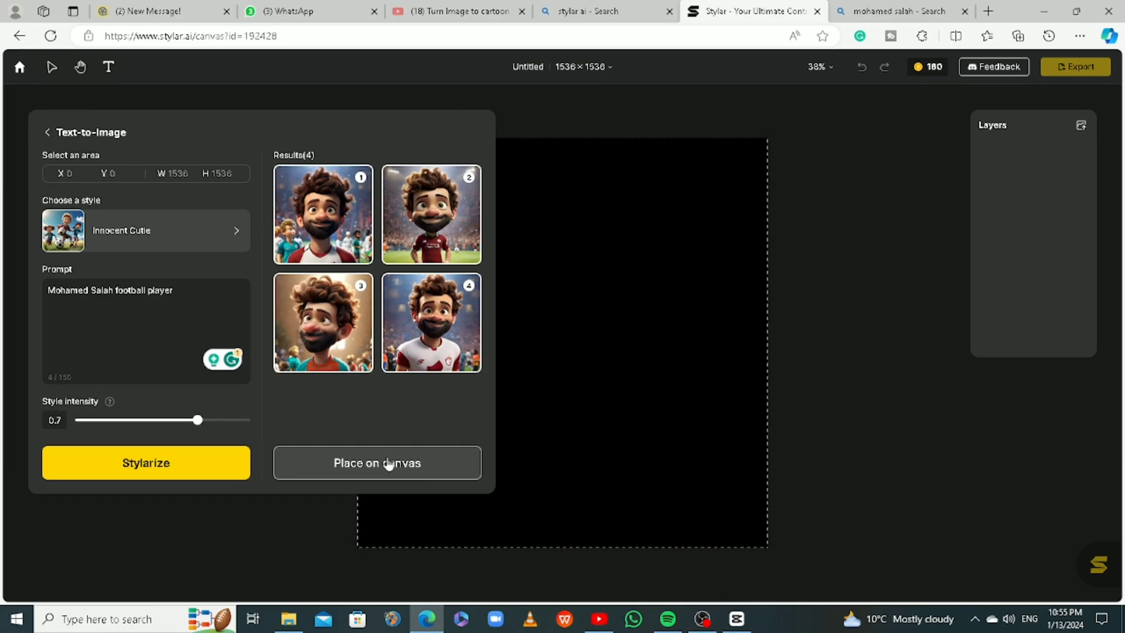
pyautogui.click(385, 464)
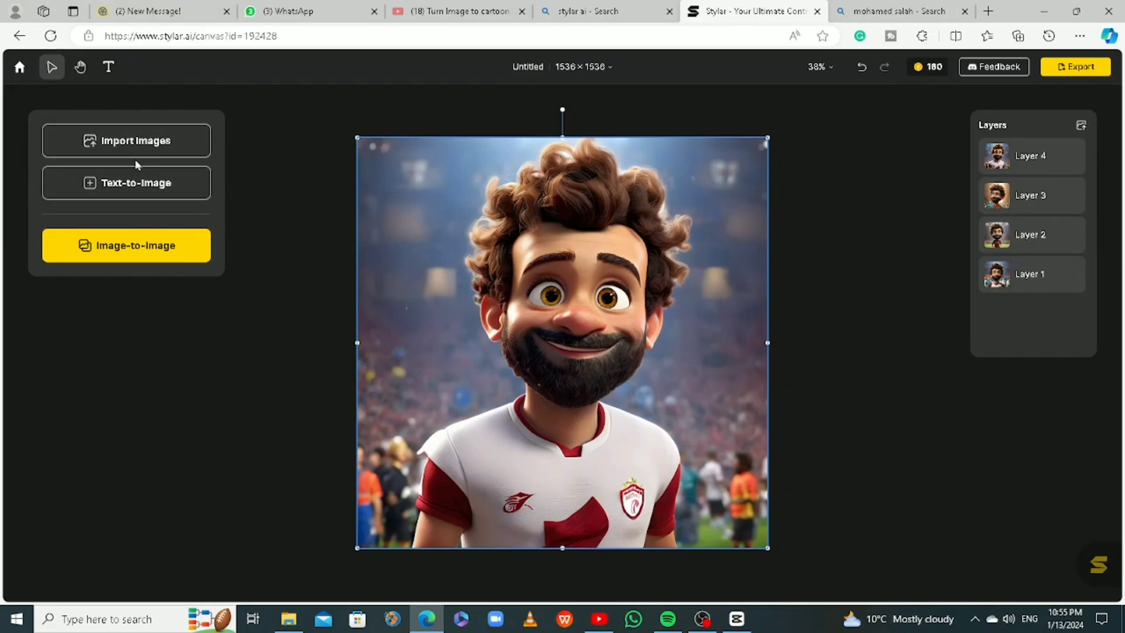
# Change the prompt to 'lionel messi football player' and generate four new Innocent Cutie cartoons.
pyautogui.click(131, 186)
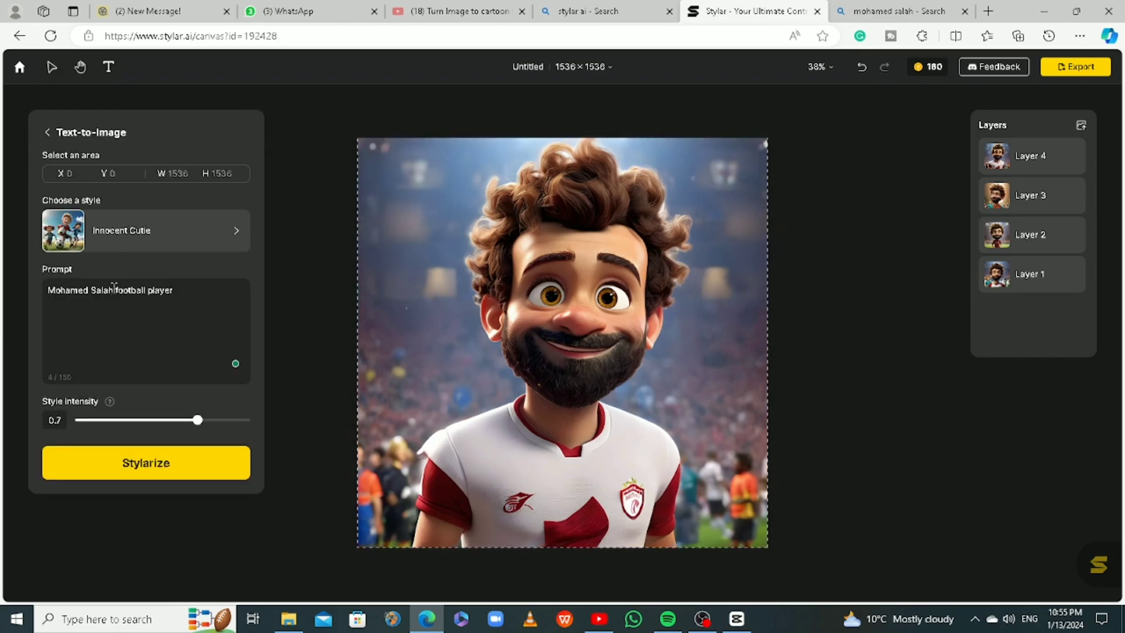
pyautogui.click(142, 303)
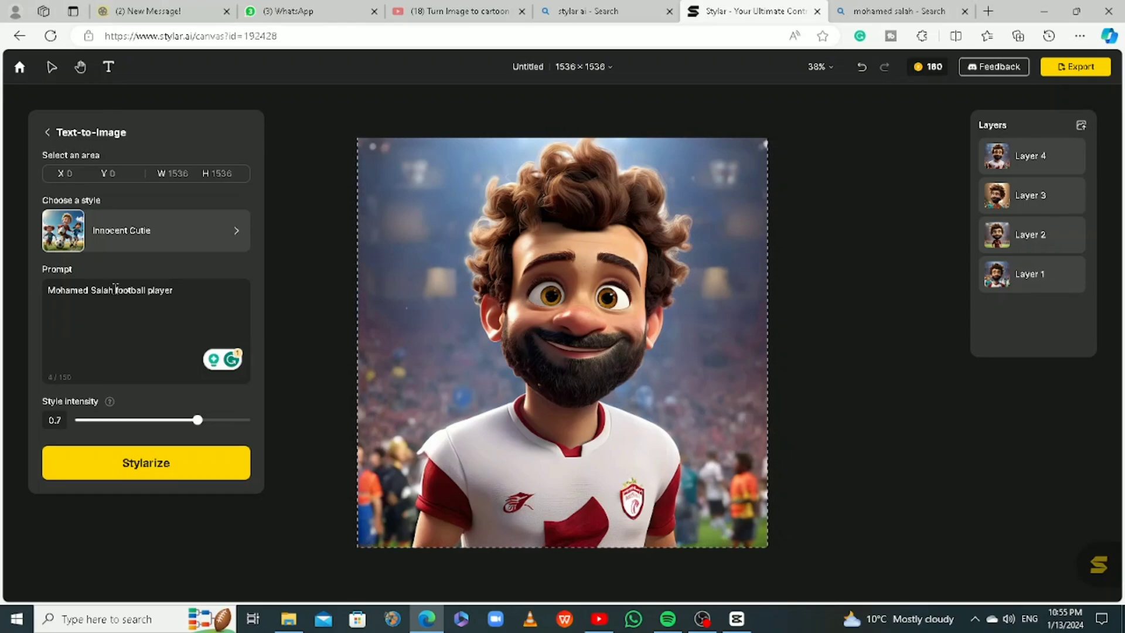
pyautogui.moveTo(113, 289); pyautogui.dragTo(47, 289)
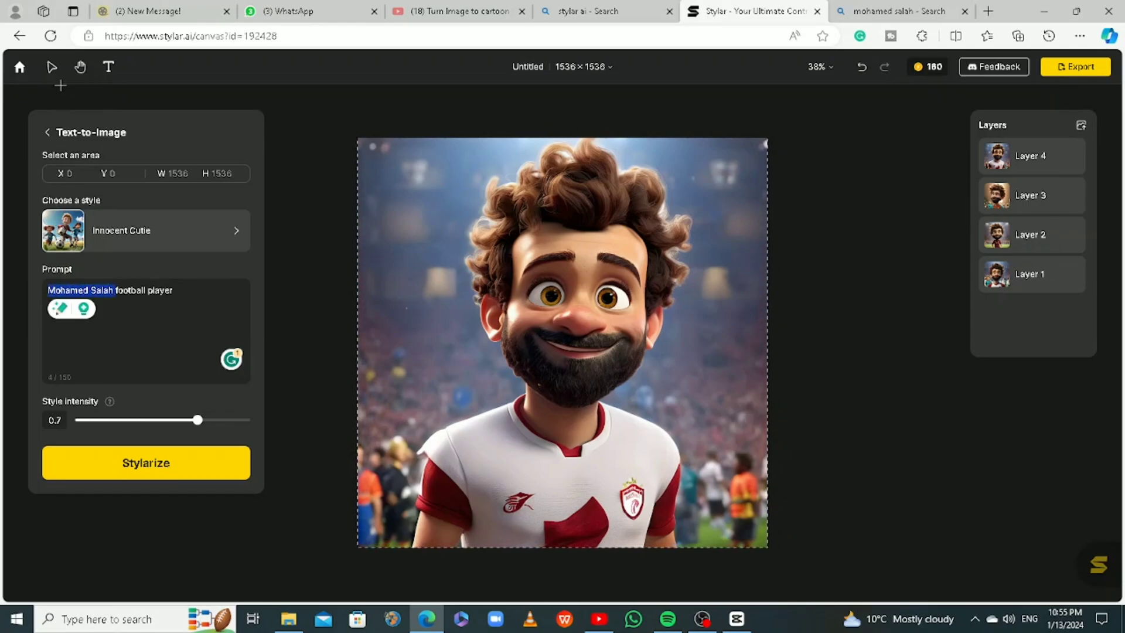
pyautogui.write('lionel messi')
pyautogui.click(146, 462)
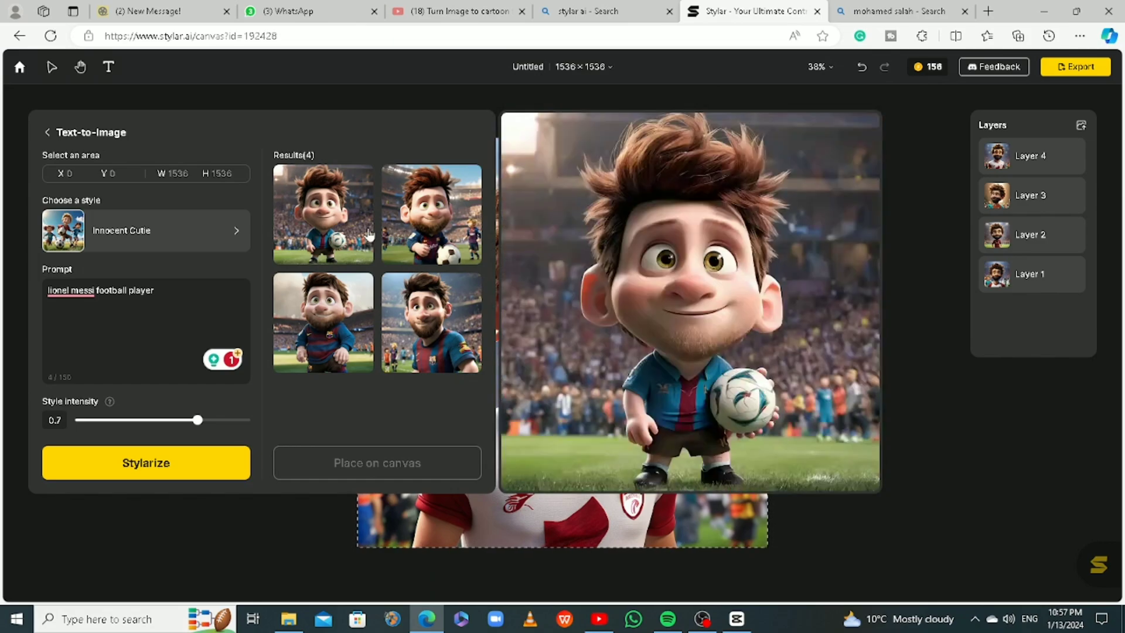
# Place all four Messi results on the canvas as Layers 5–8 and bring up Export.
pyautogui.click(343, 220)
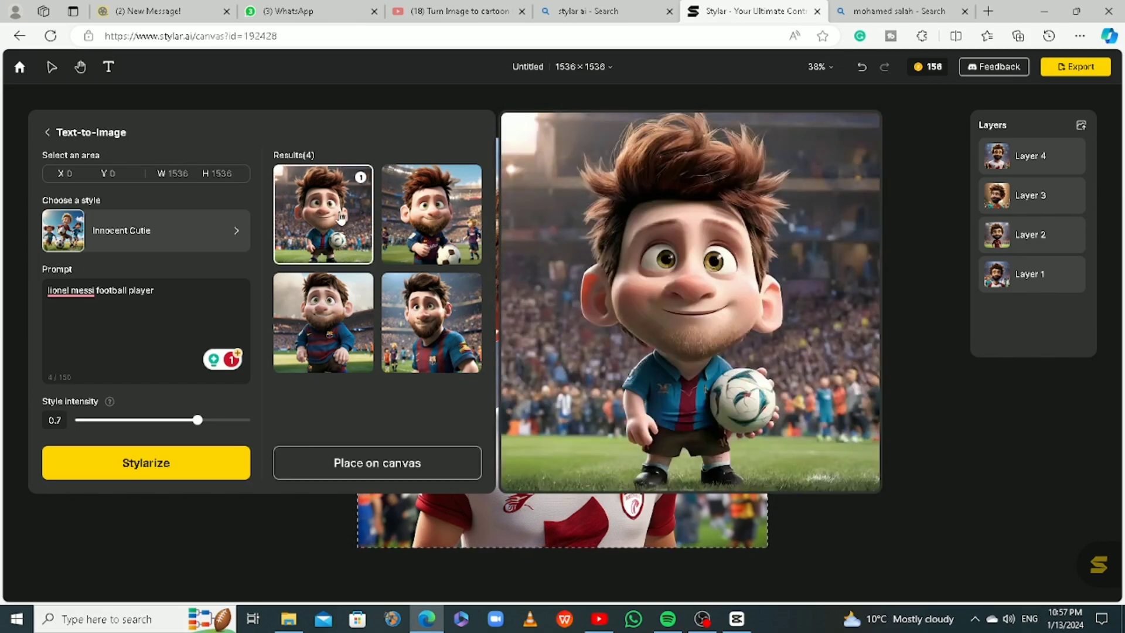
pyautogui.click(410, 233)
pyautogui.click(412, 319)
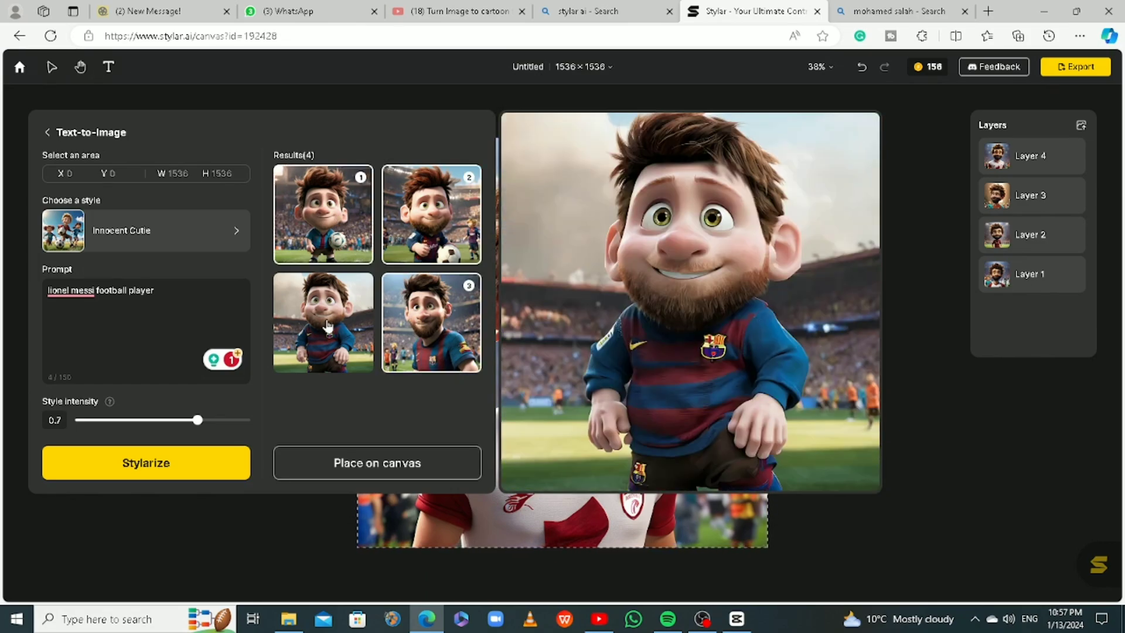
pyautogui.click(328, 326)
pyautogui.click(416, 473)
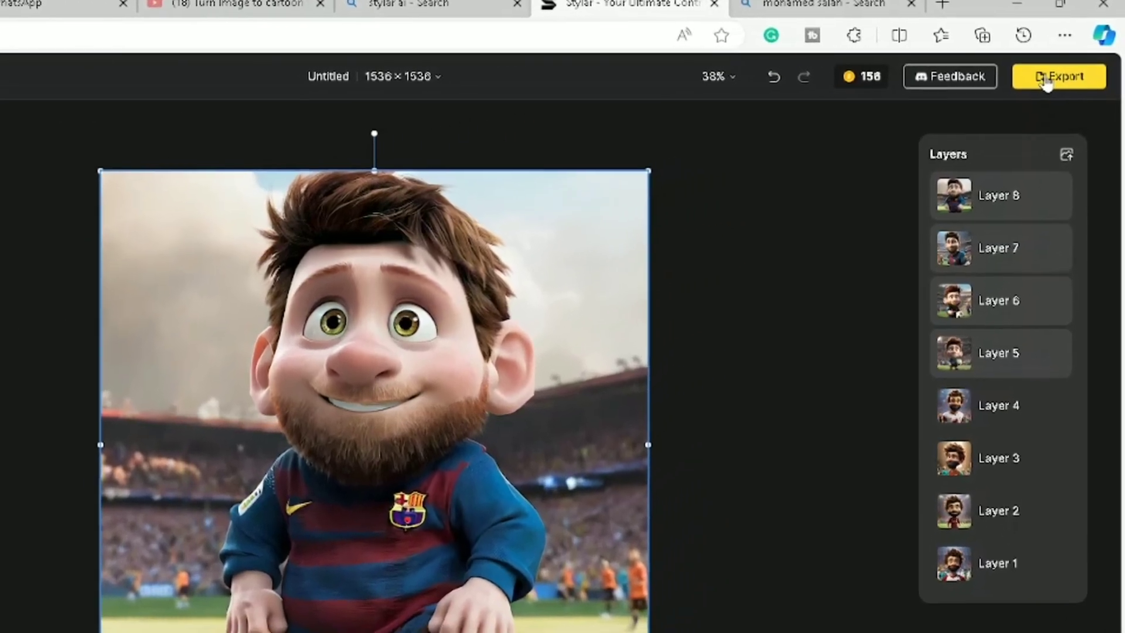
pyautogui.click(1066, 67)
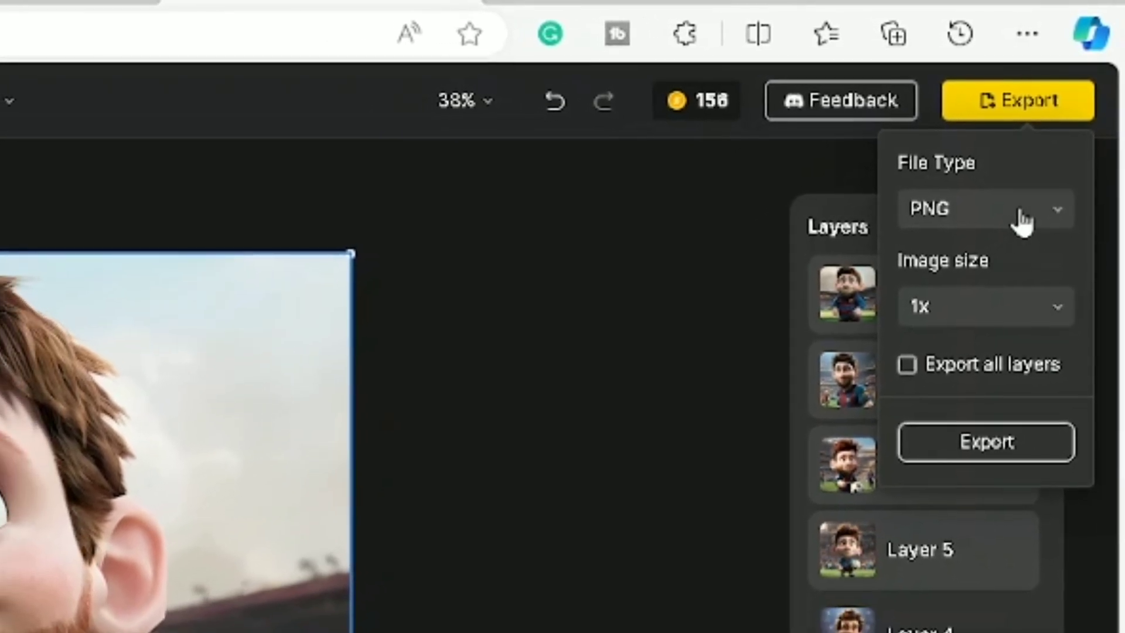
# Export all eight layers as PNG, downloaded together as Untitled.zip.
pyautogui.click(1022, 217)
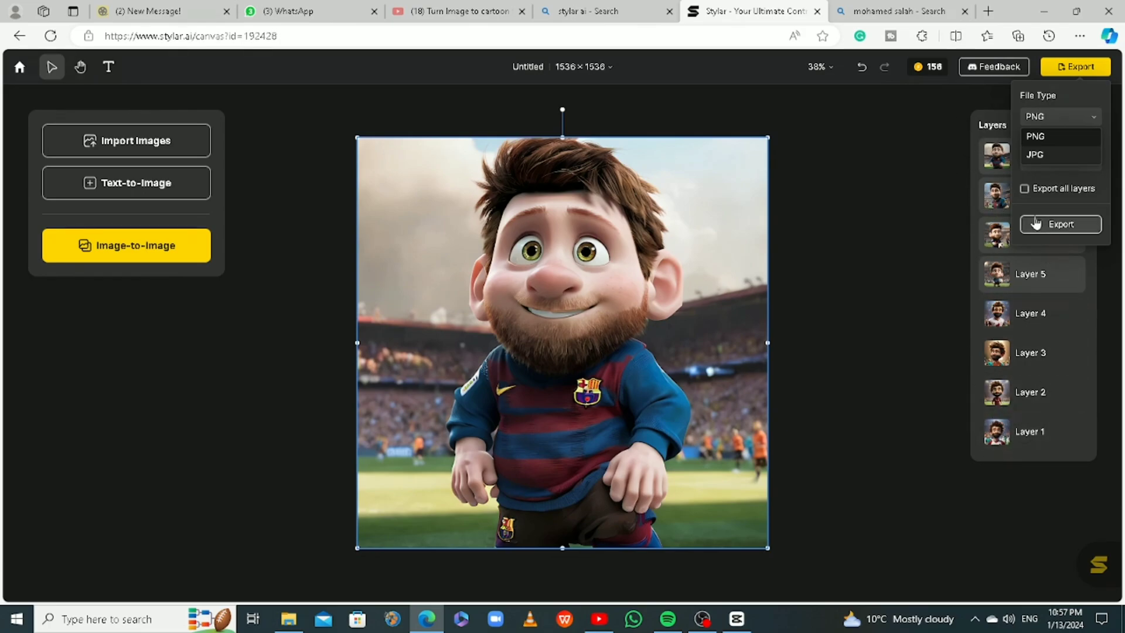
pyautogui.click(1023, 192)
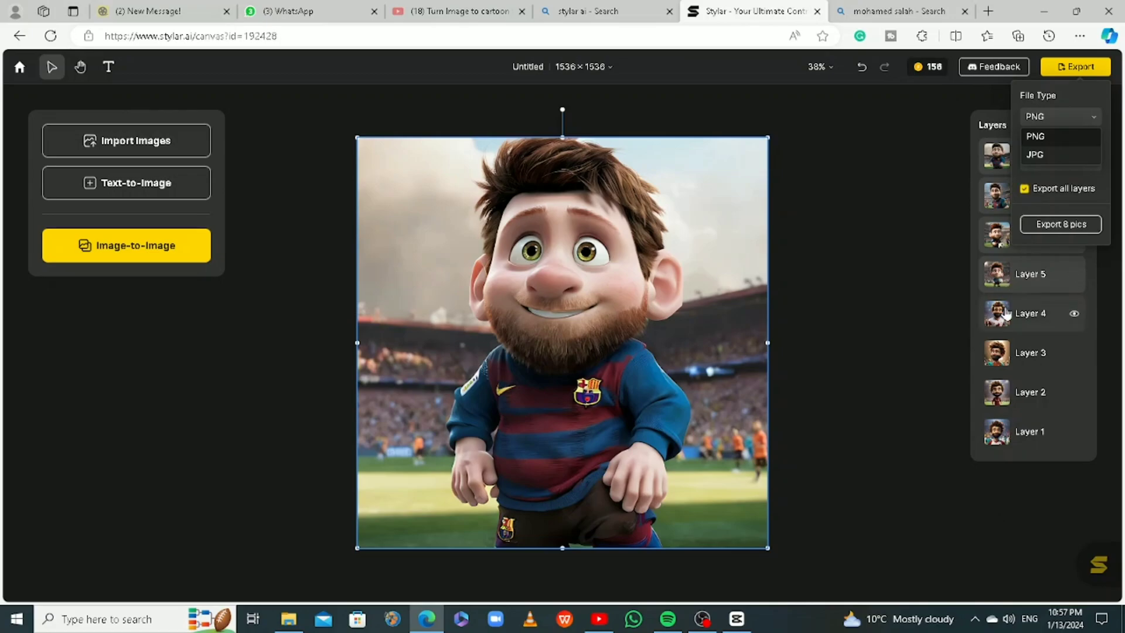
pyautogui.click(1053, 231)
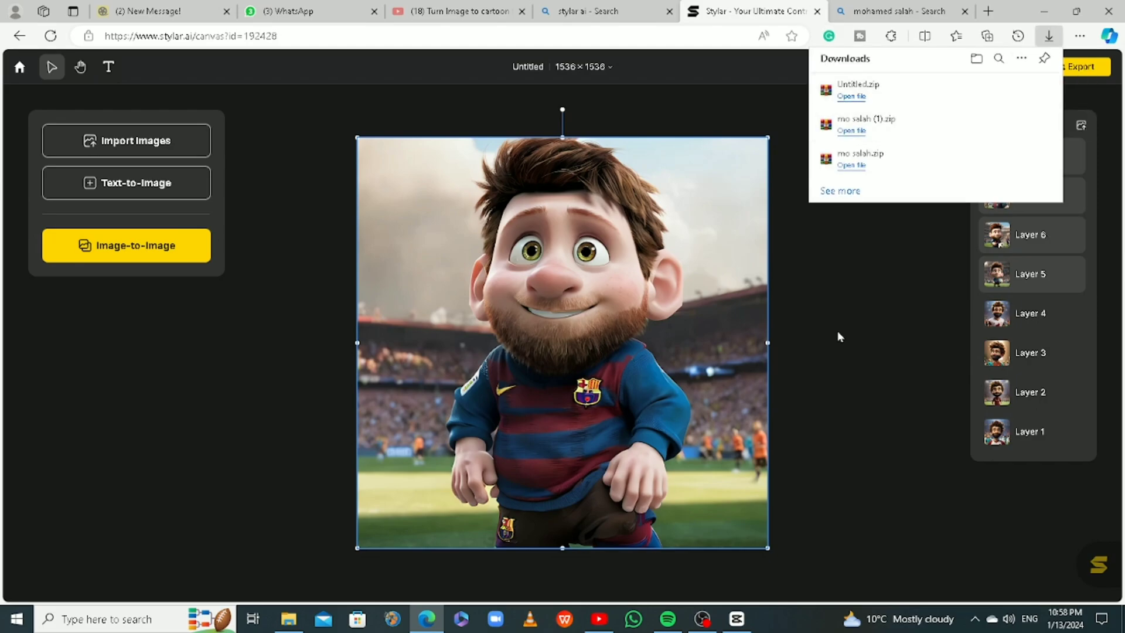
pyautogui.click(850, 420)
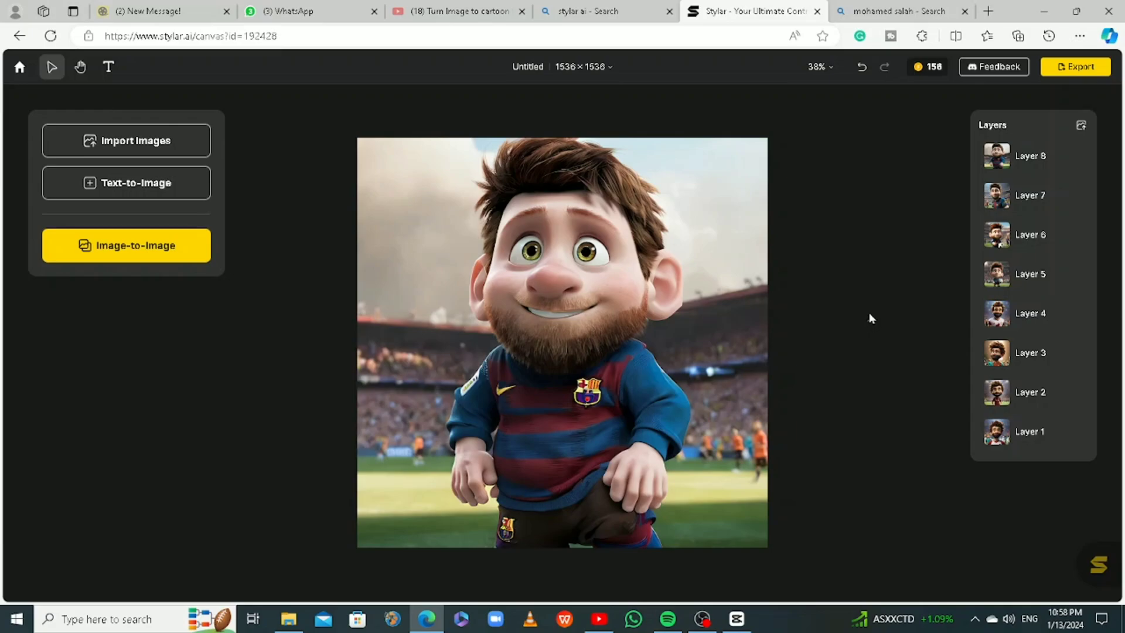
# Start a new project and import the BODY BUILDER photo as Layer 1.
pyautogui.click(20, 69)
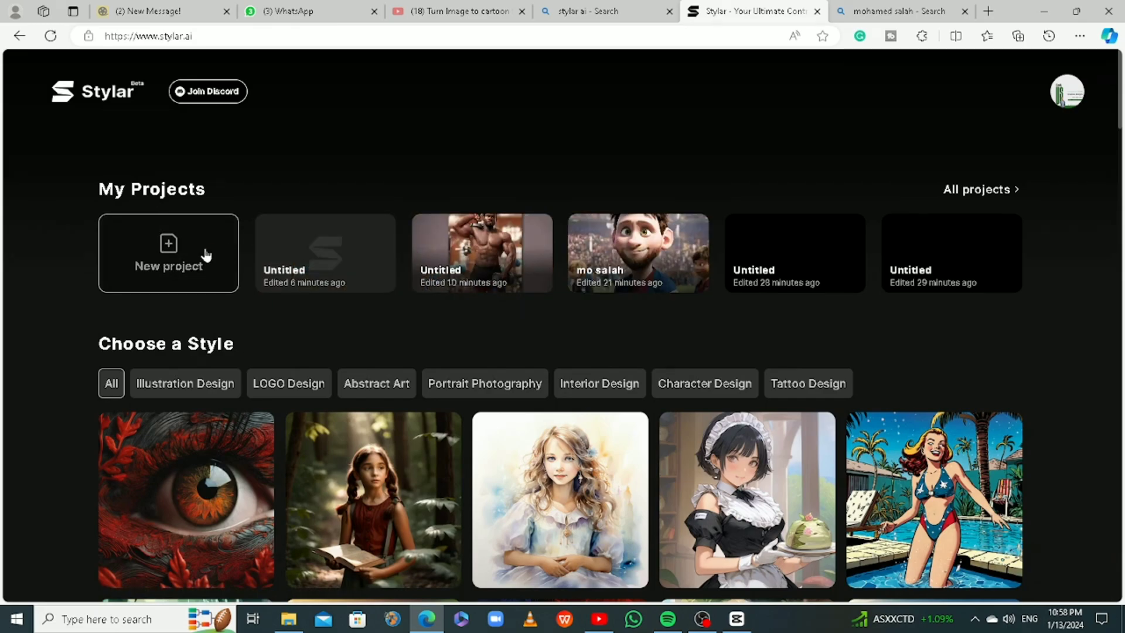
pyautogui.click(172, 269)
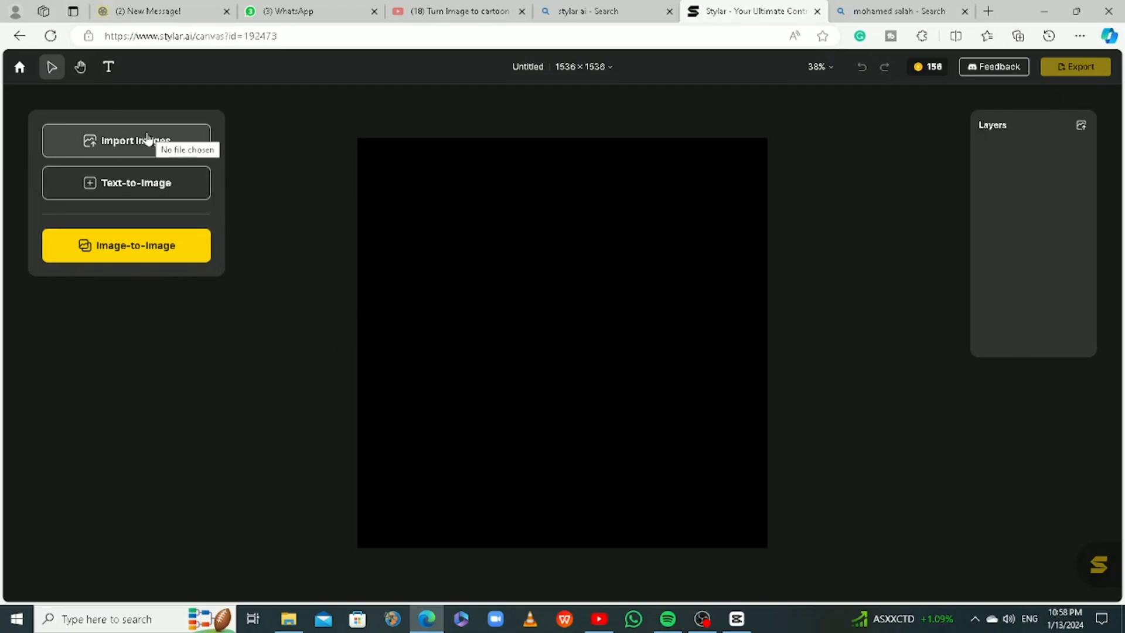
pyautogui.click(112, 146)
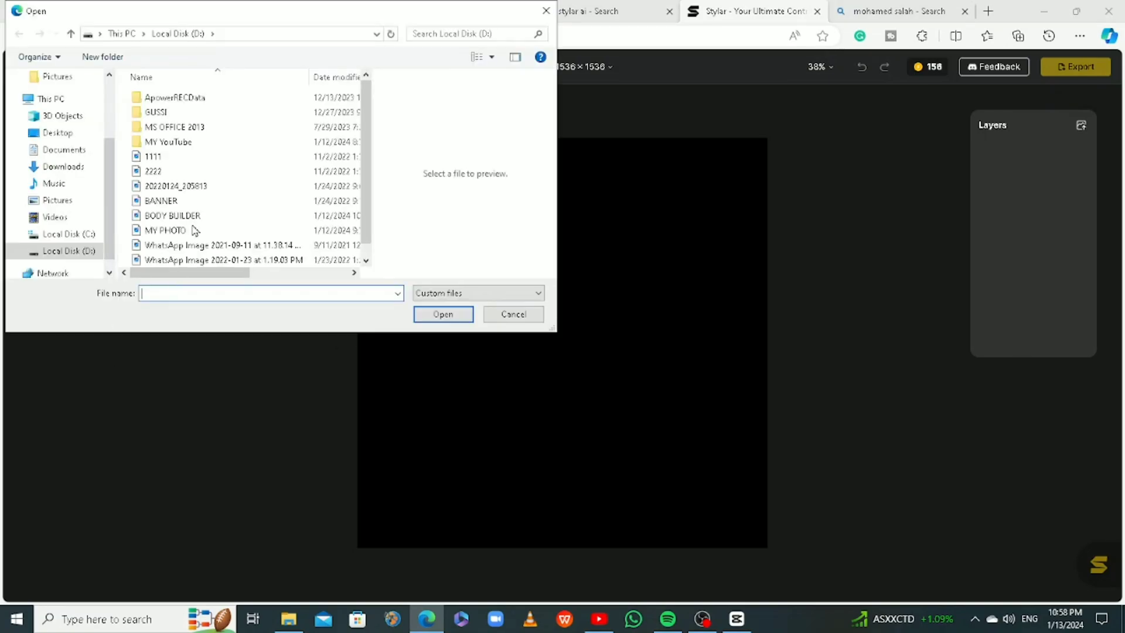
pyautogui.click(167, 217)
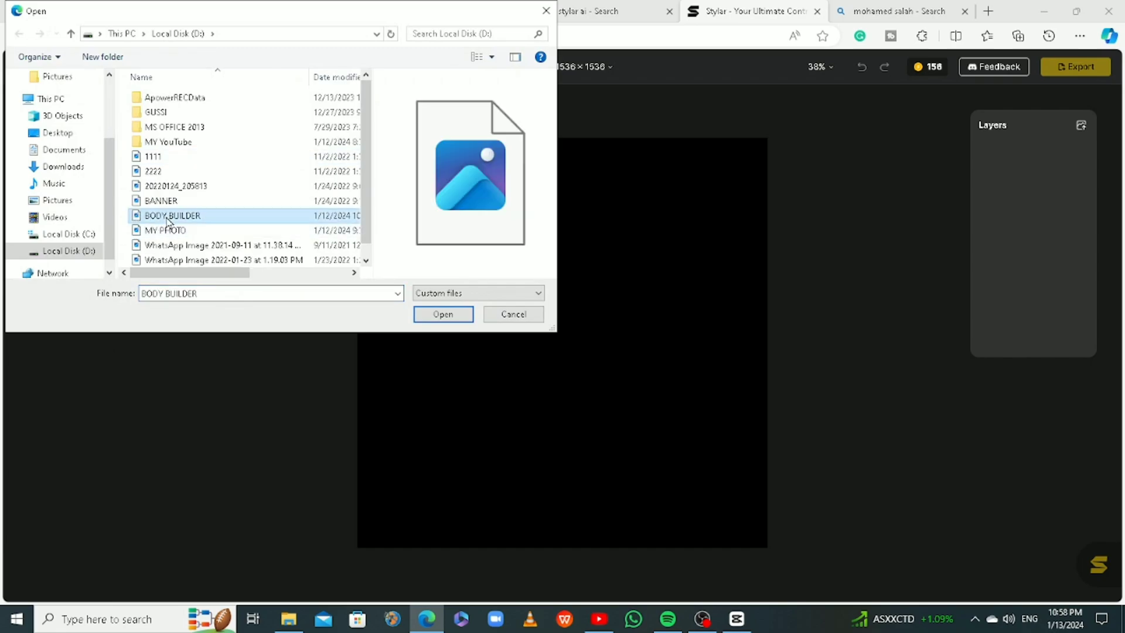
pyautogui.click(443, 318)
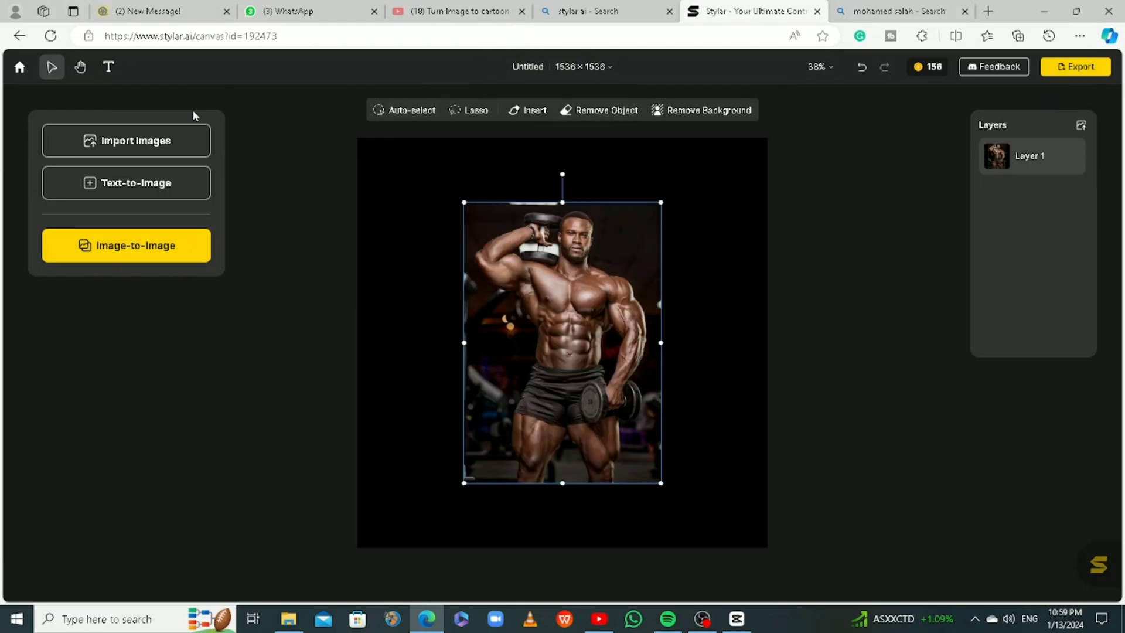
# Resize the canvas to the 9:16 aspect ratio (864×1536).
pyautogui.click(610, 68)
pyautogui.click(663, 323)
pyautogui.click(548, 513)
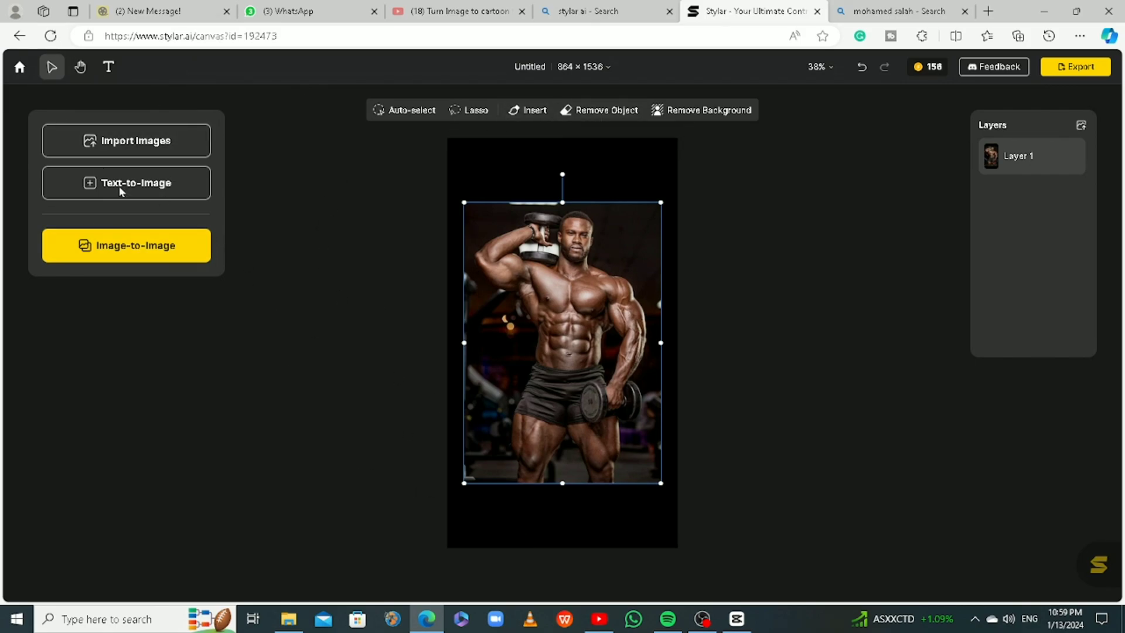
# Set Image-to-Image restyling to the Innocent Cutie style.
pyautogui.click(120, 254)
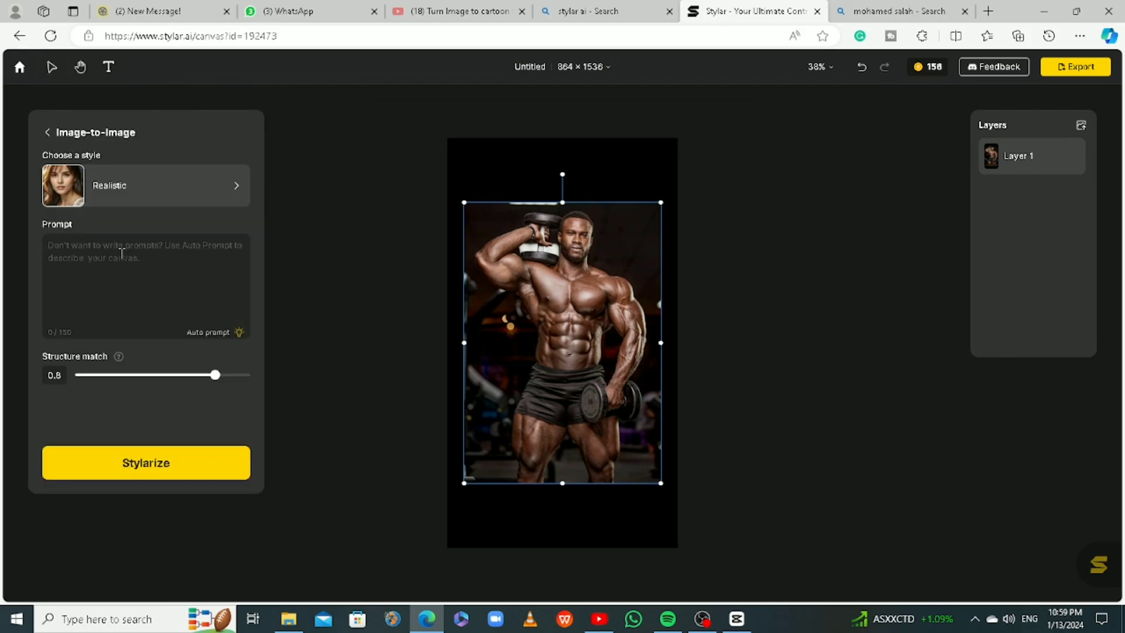
pyautogui.click(215, 193)
pyautogui.scroll(-5, 198, 404)
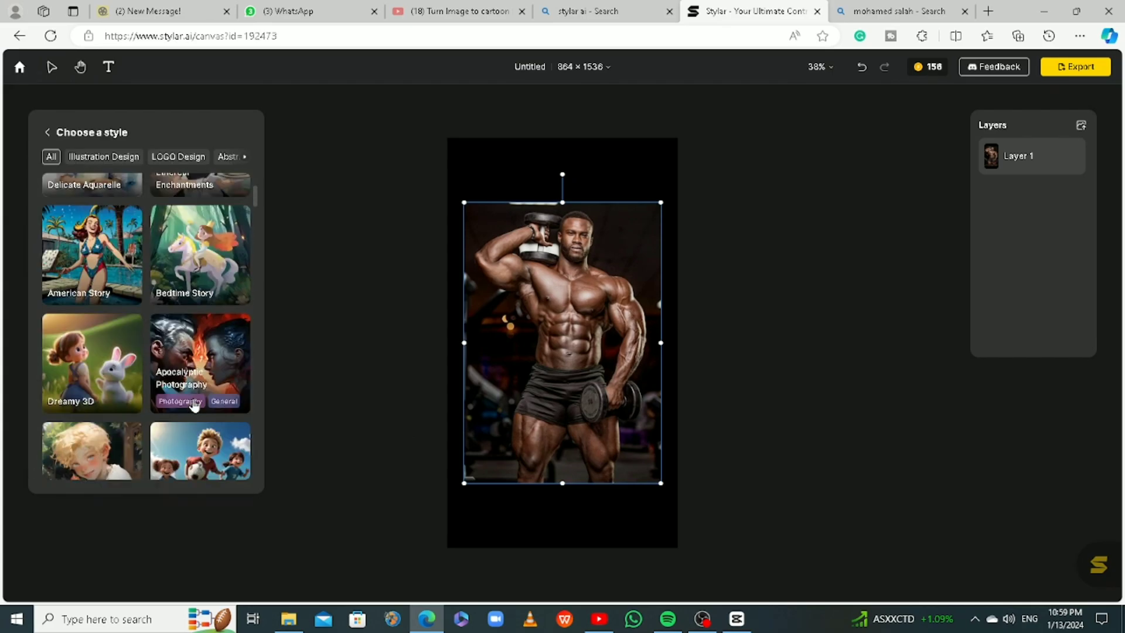
pyautogui.click(188, 451)
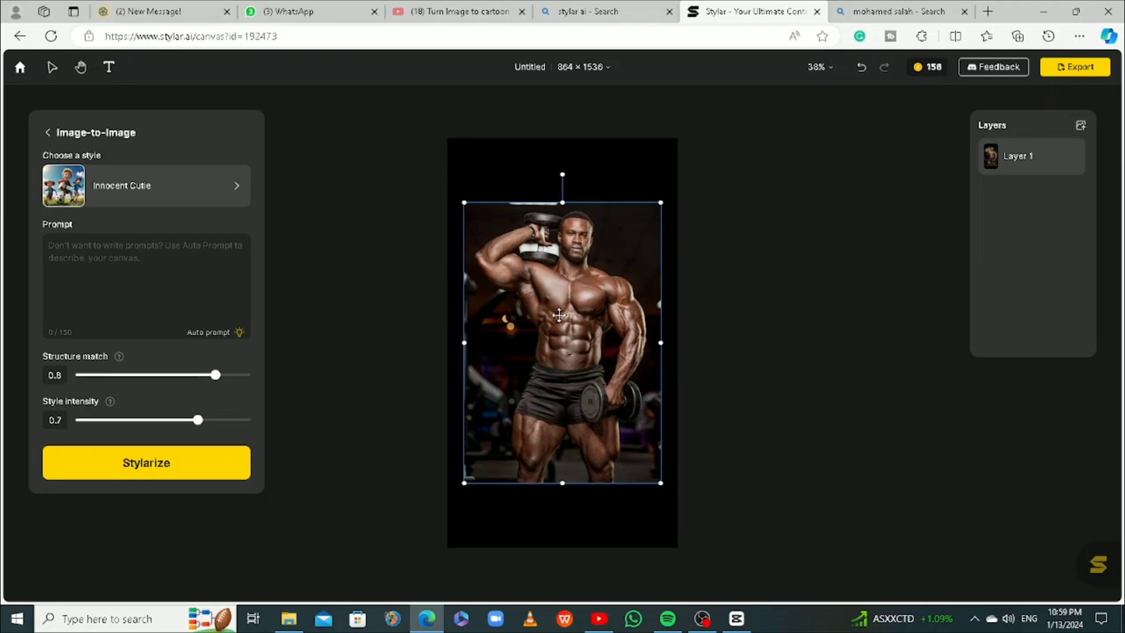
# Auto-generate the gym photo prompt and insert 'black' so it reads 'A black man is standing in a gym'.
pyautogui.click(210, 331)
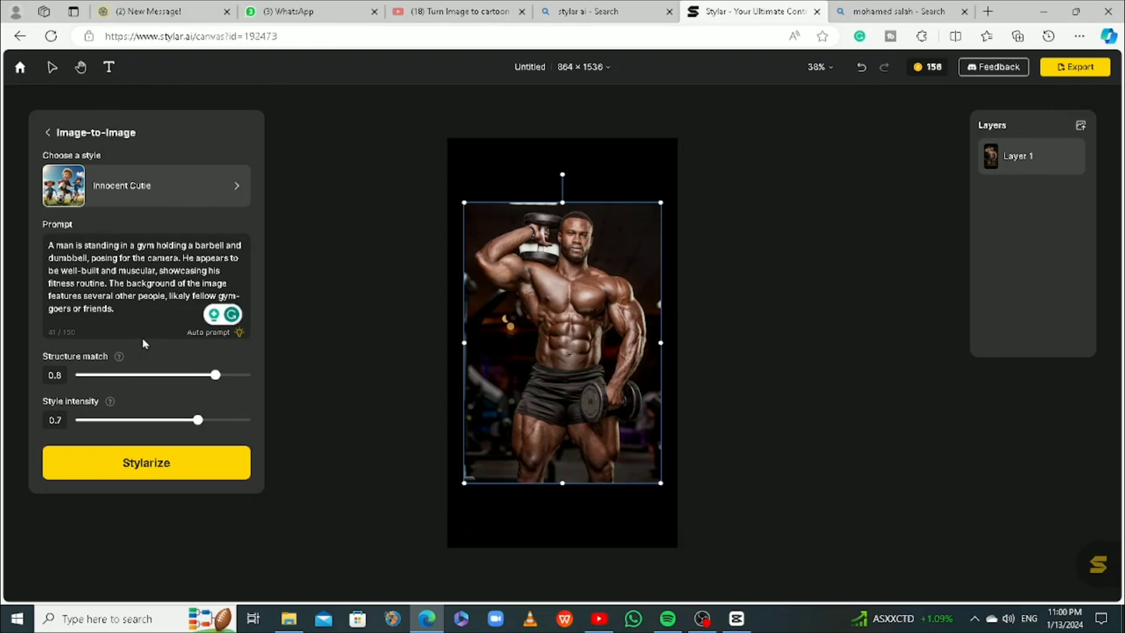
pyautogui.write('black')
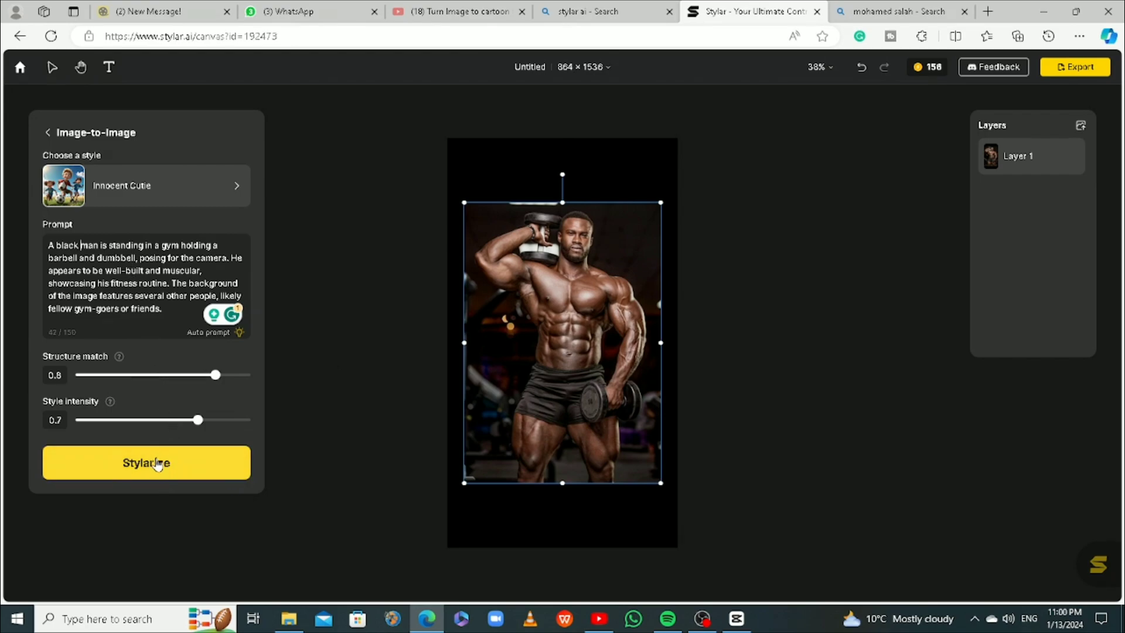
# Stylarize the bodybuilder photo into four Innocent Cutie results.
pyautogui.click(159, 477)
pyautogui.moveTo(110, 402)
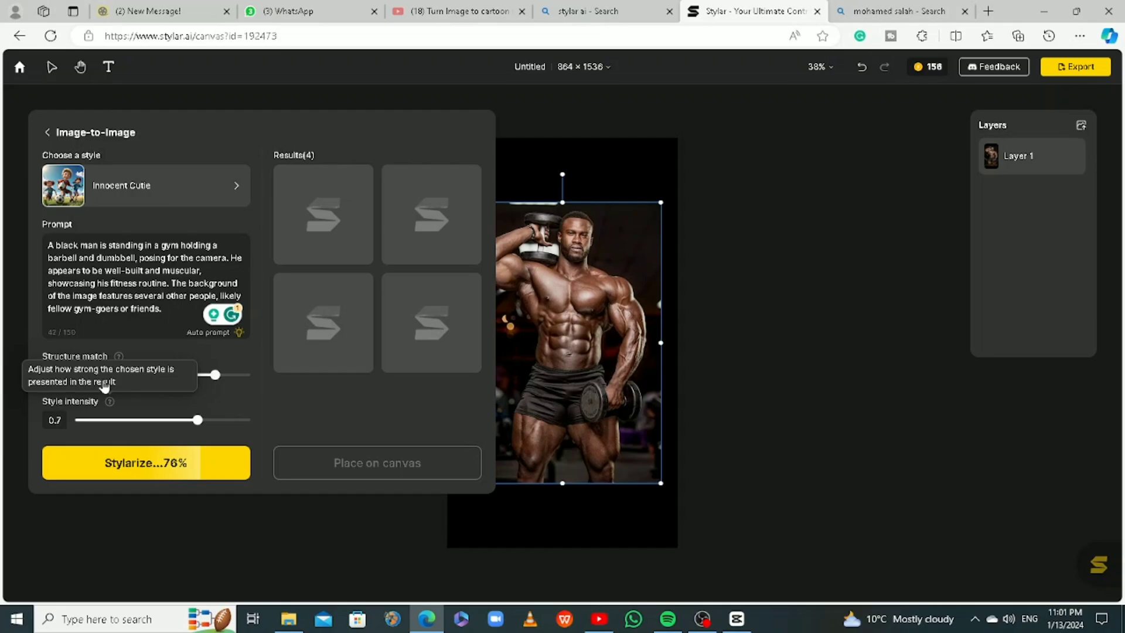
pyautogui.moveTo(398, 290)
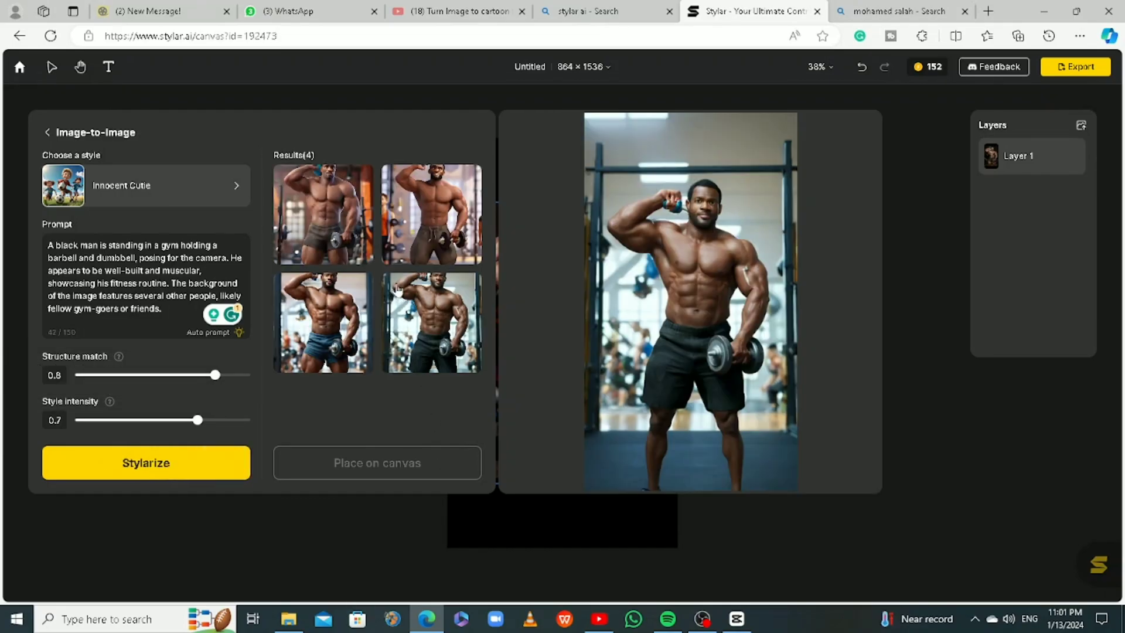
pyautogui.moveTo(418, 205)
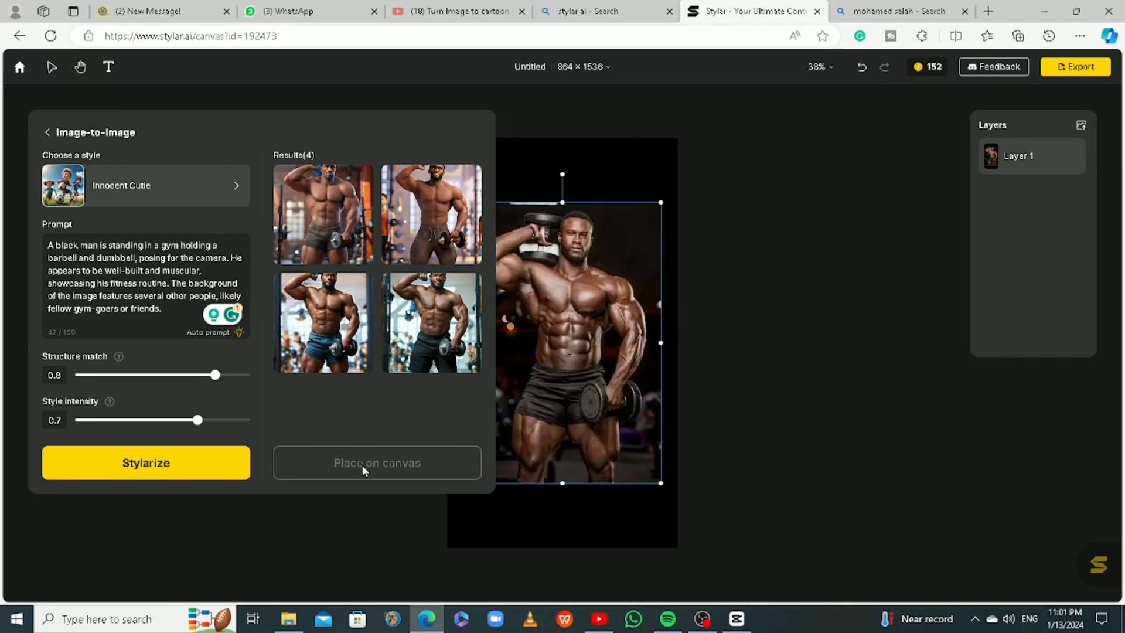
pyautogui.moveTo(344, 330)
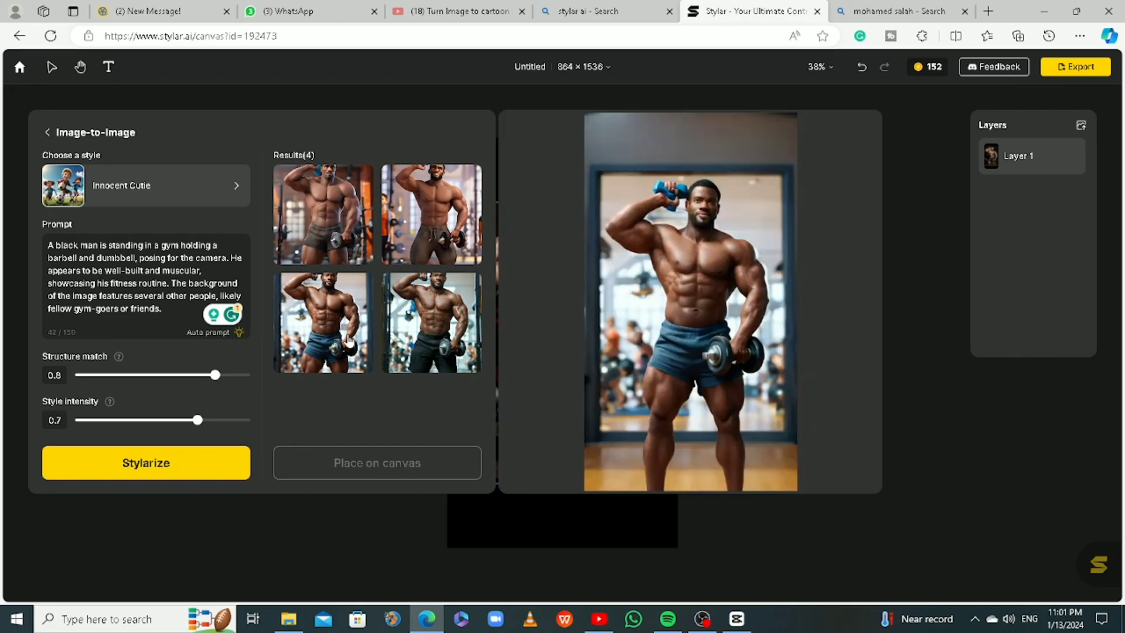
# Select all four restyled result images.
pyautogui.click(326, 258)
pyautogui.click(402, 237)
pyautogui.click(340, 313)
pyautogui.click(391, 362)
pyautogui.click(399, 450)
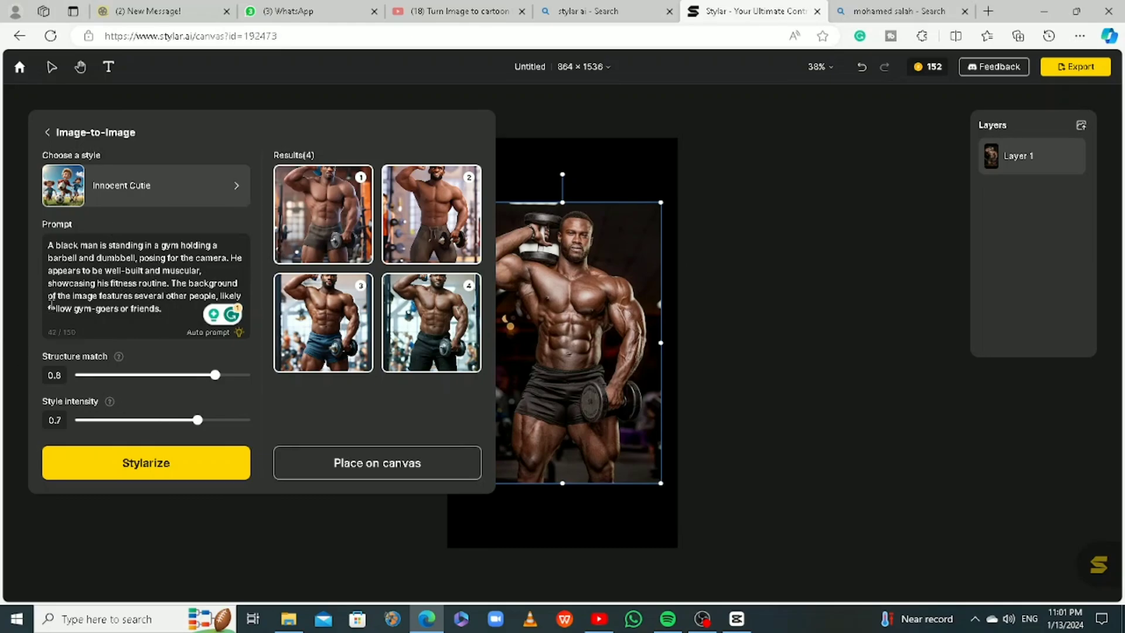
# Place the four results on the canvas as Layers 2–5, hide original Layer 1, and open Export.
pyautogui.click(406, 470)
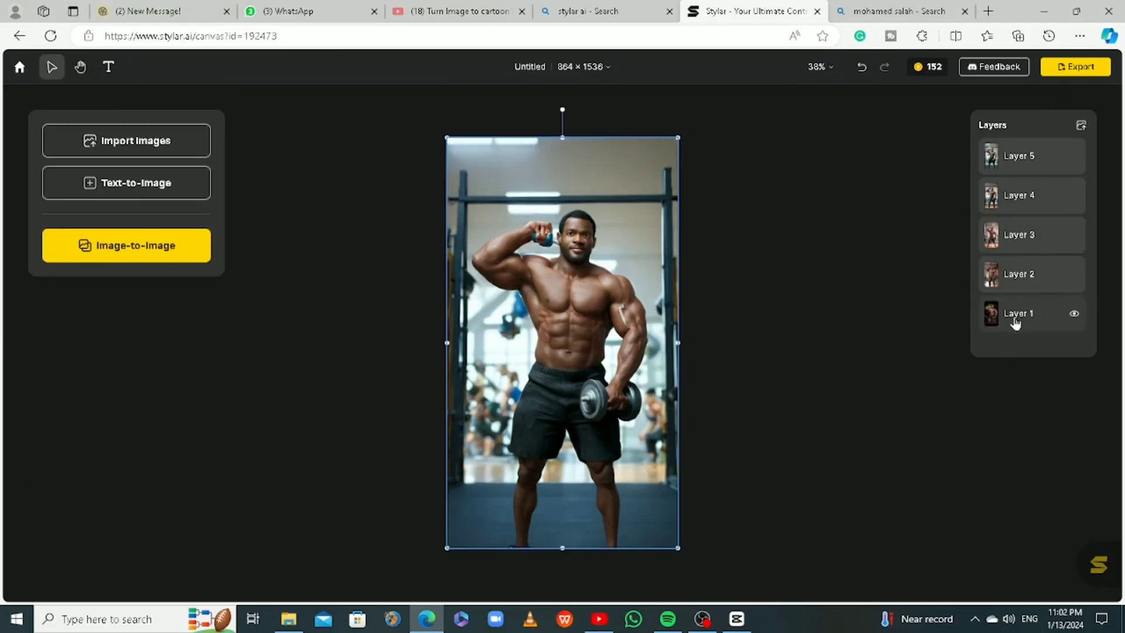
pyautogui.click(1075, 314)
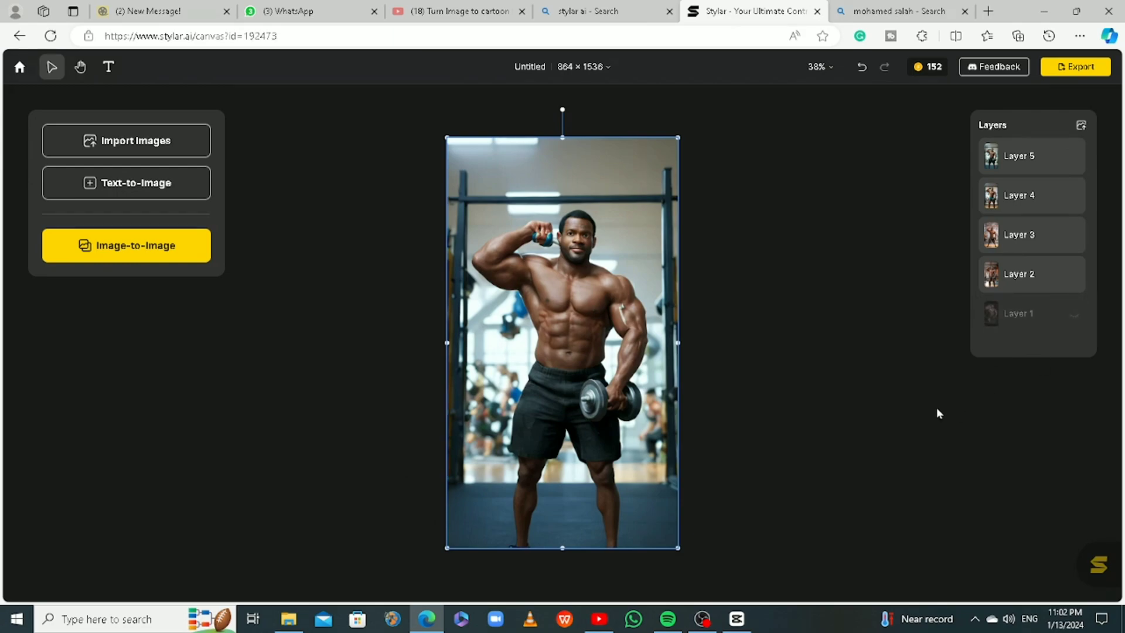
pyautogui.moveTo(1072, 204)
pyautogui.click(1068, 69)
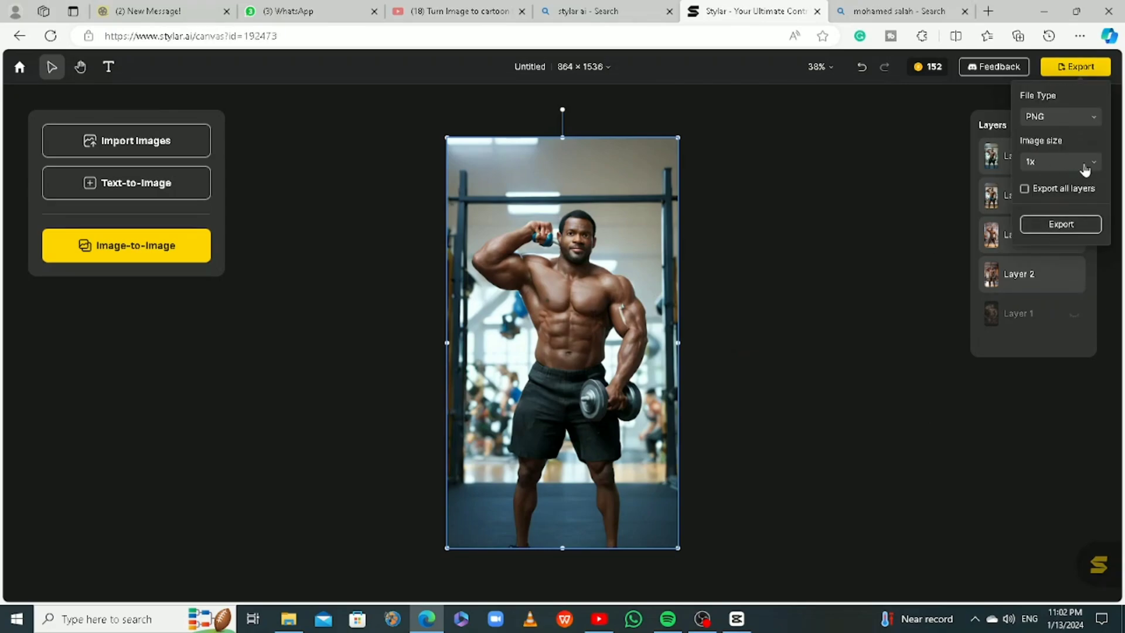
# Export all four layers as 1x PNGs, downloaded as Untitled (1).zip.
pyautogui.click(1086, 169)
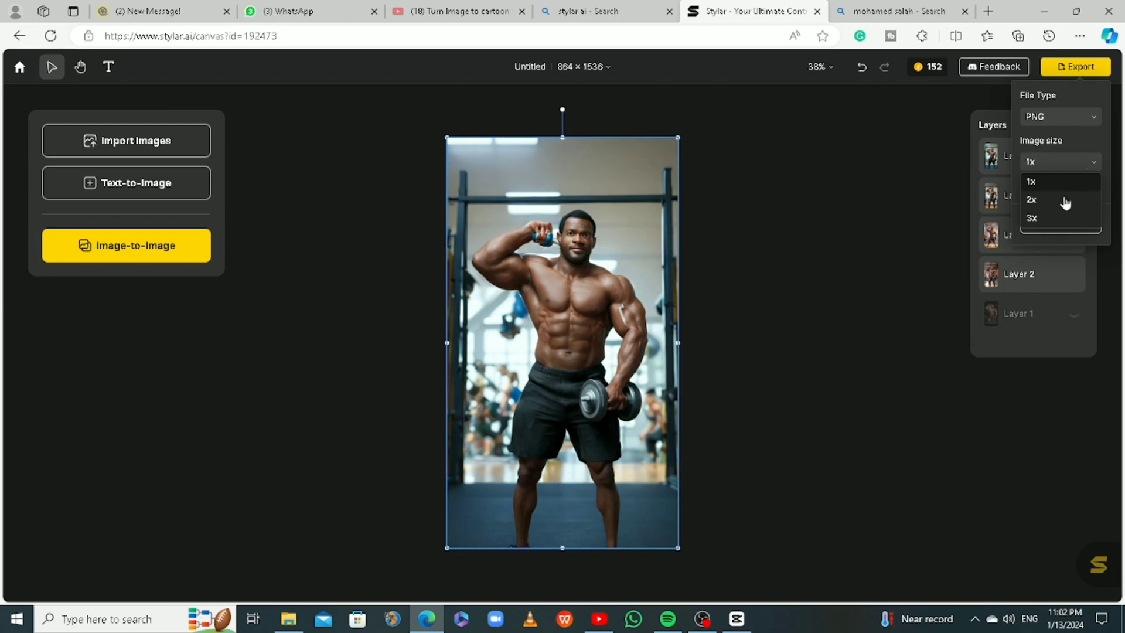
pyautogui.click(1089, 168)
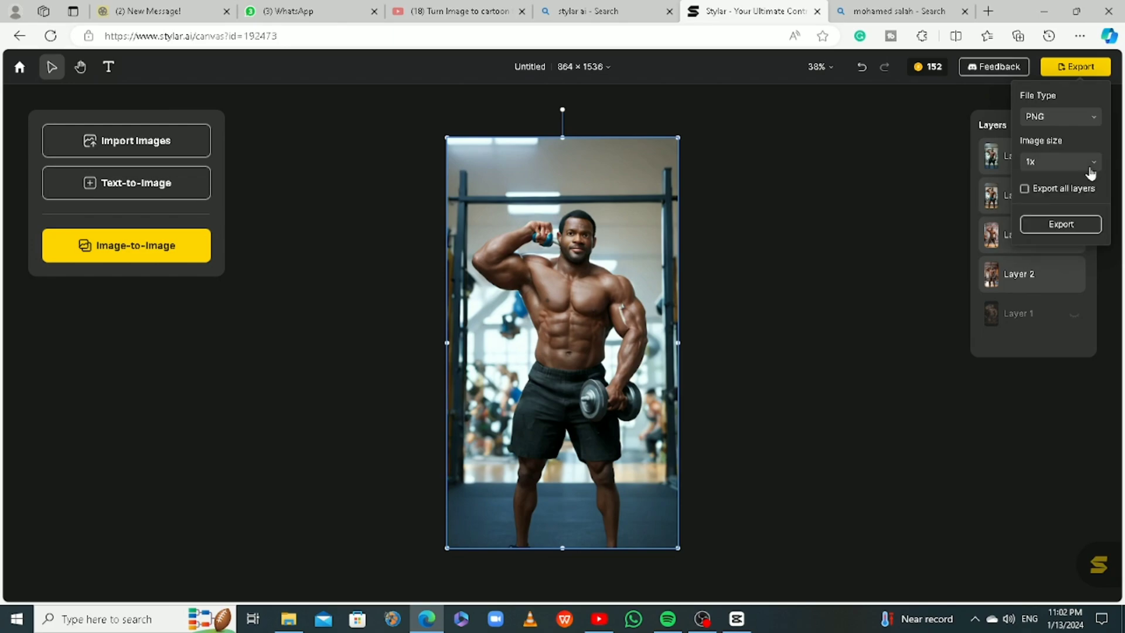
pyautogui.click(1024, 190)
pyautogui.click(1064, 226)
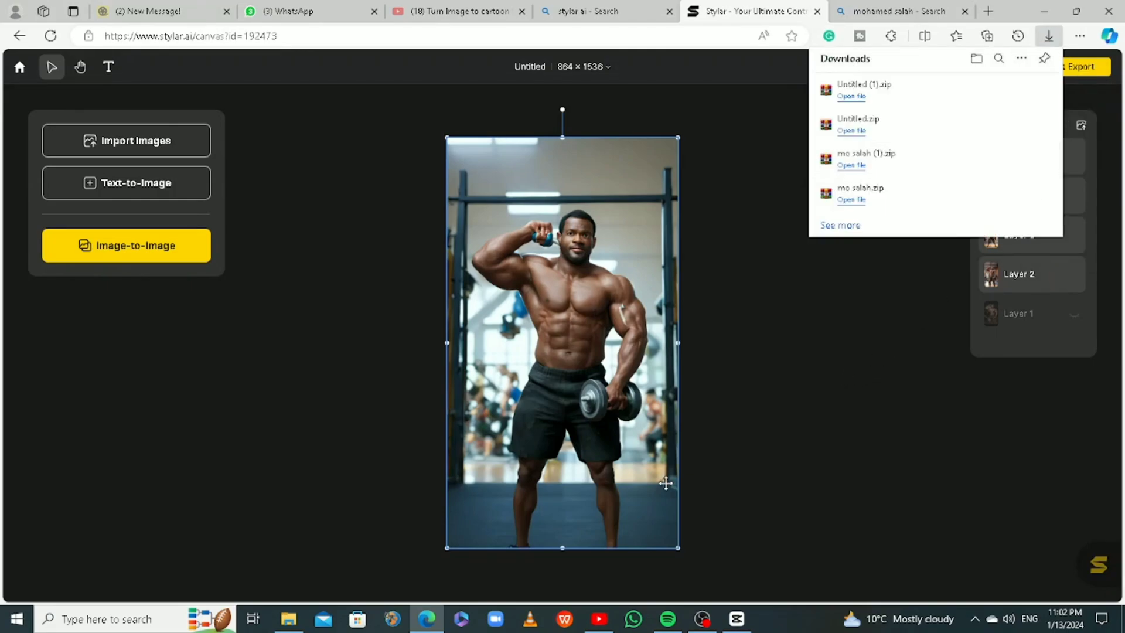
pyautogui.click(889, 341)
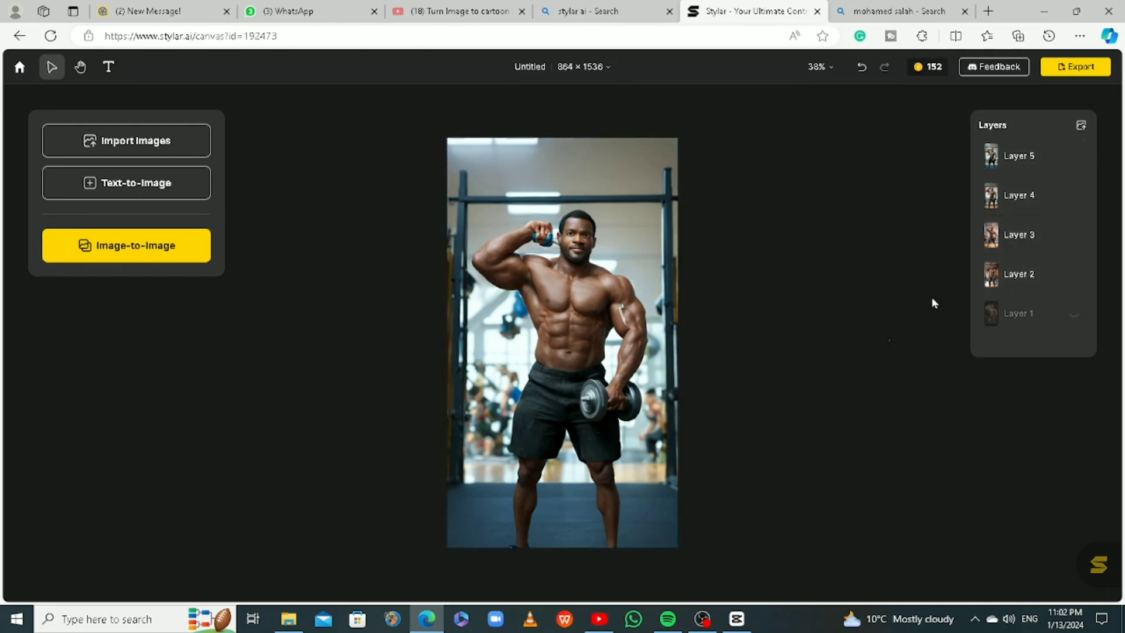